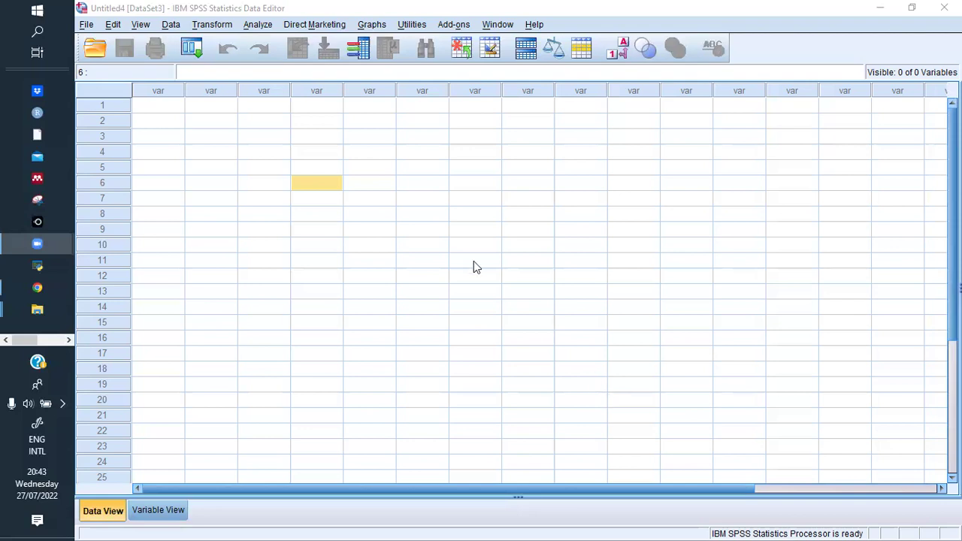
- Start opening a data file from the Downloads folder and limit the listed files to Excel (*.xls, *.xlsx, *.xlsm)
left_click(87, 24)
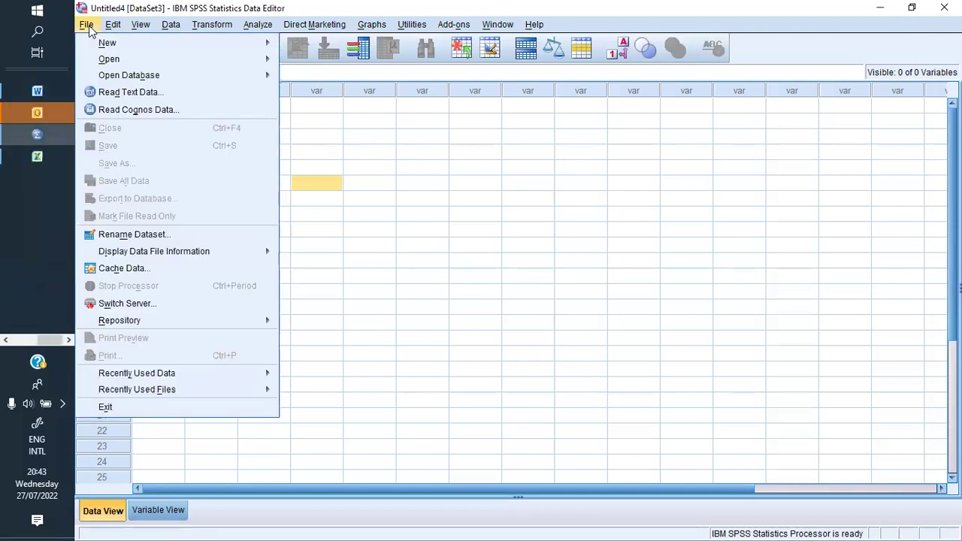
mouse_move(137, 63)
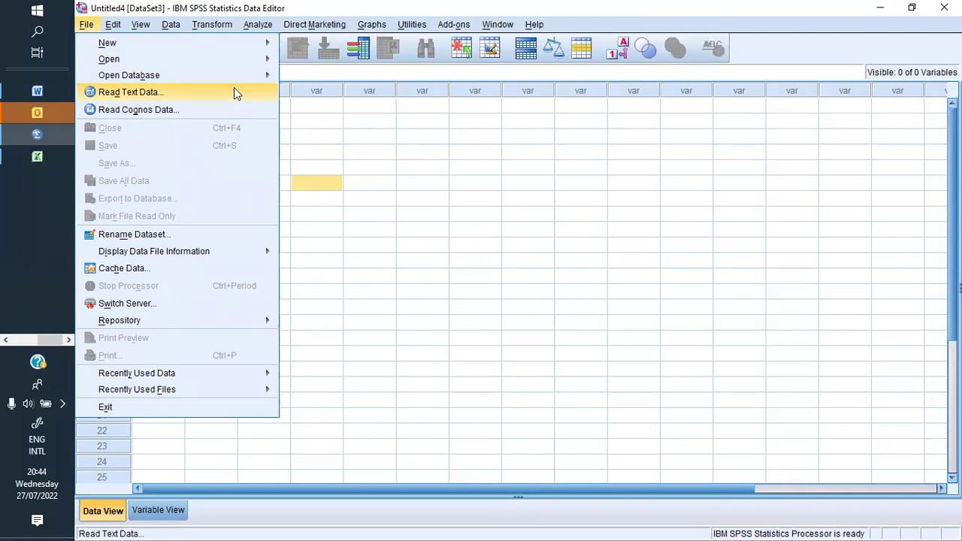
mouse_move(232, 66)
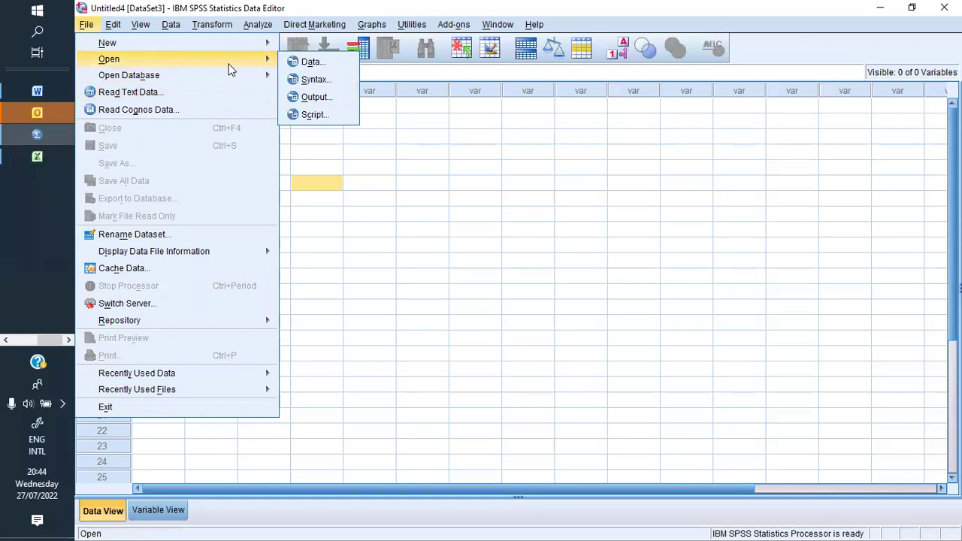
left_click(321, 67)
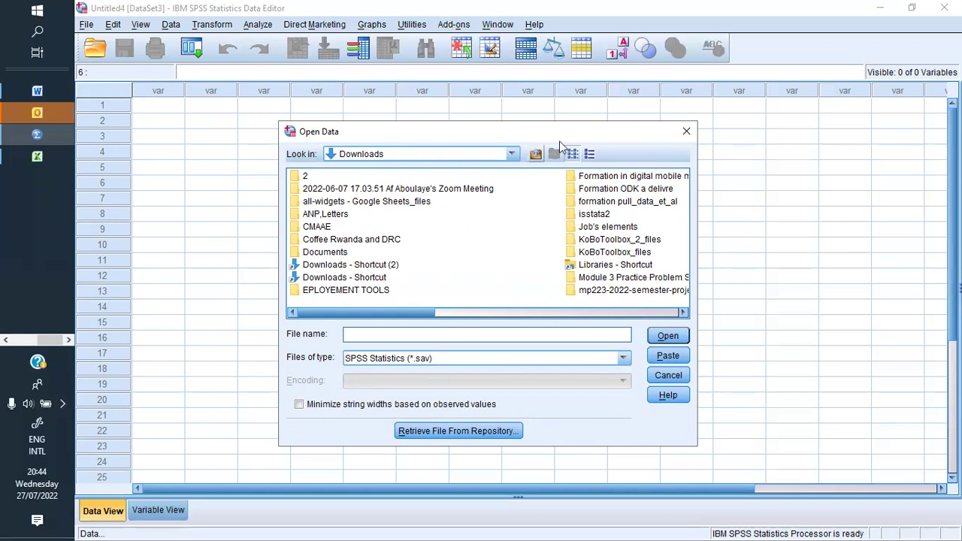
left_click(683, 312)
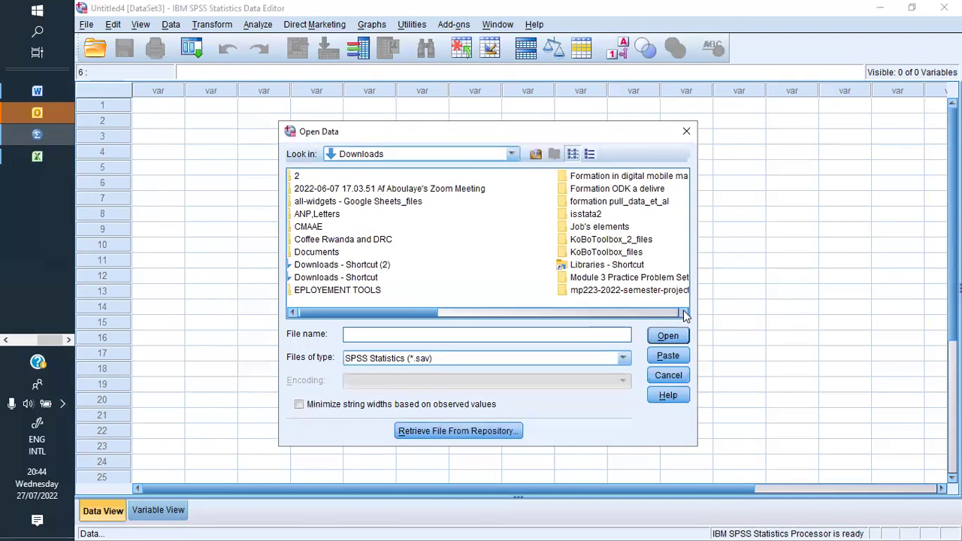
left_click(683, 311)
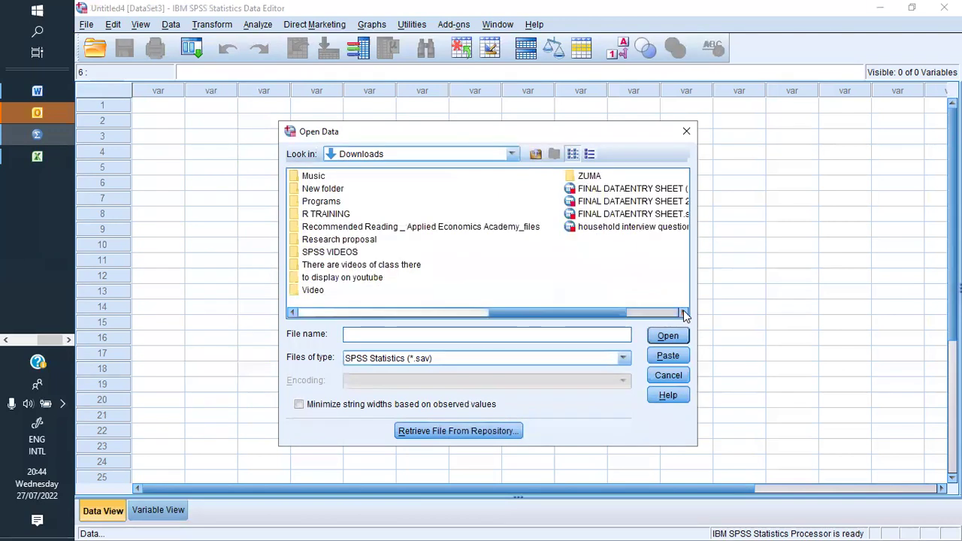
left_click(623, 359)
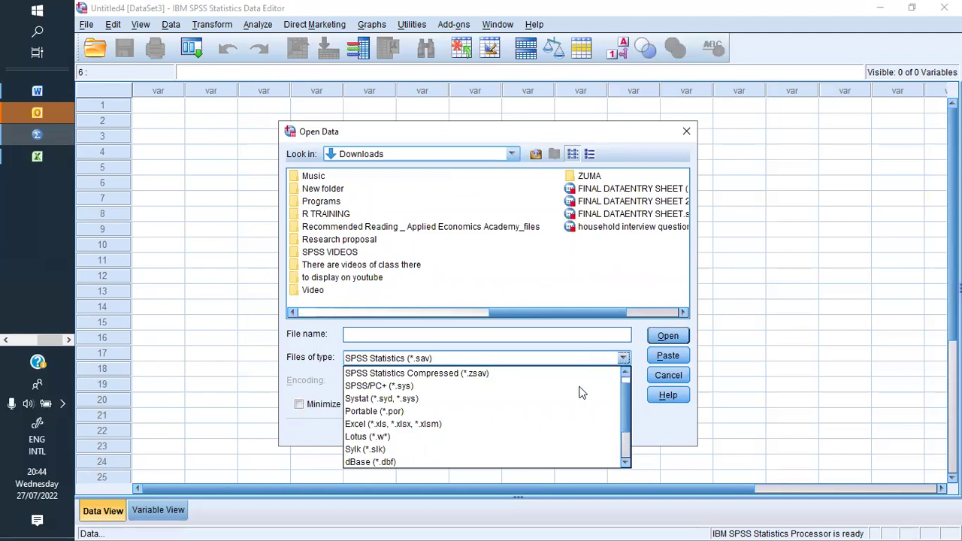
left_click(576, 434)
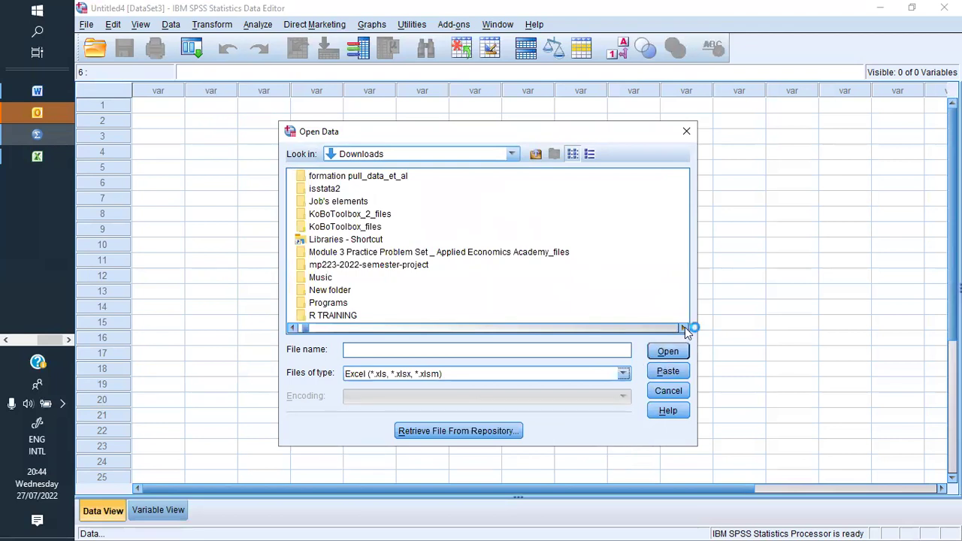
- Import the mroz worksheet from mroz.xlsx in Downloads, reading the variable names from the first row of data
left_click(684, 327)
left_click(684, 327)
left_click(684, 327)
left_click(684, 327)
left_click(685, 327)
left_click(685, 327)
left_click(685, 327)
left_click(685, 327)
left_click(684, 327)
left_click(684, 327)
left_click(685, 327)
left_click(684, 327)
left_click(685, 327)
left_click(685, 328)
left_click(685, 327)
left_click(684, 328)
left_click(684, 328)
left_click(685, 328)
left_click(685, 327)
left_click(685, 328)
left_click(684, 328)
left_click(684, 327)
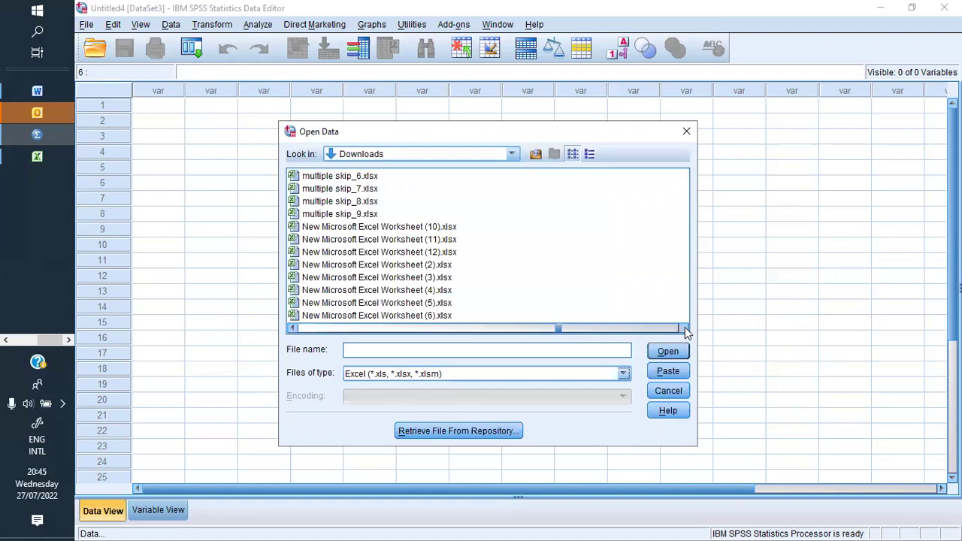
left_click(685, 327)
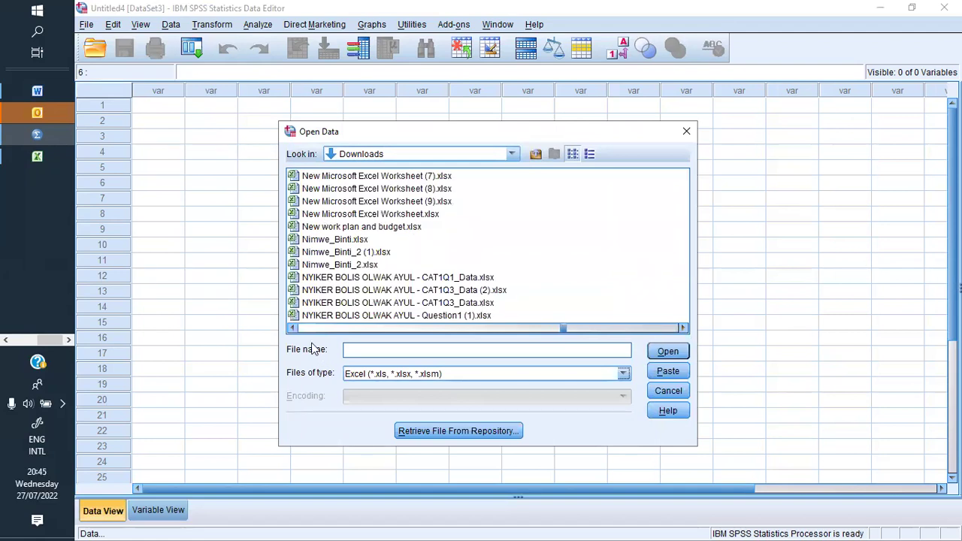
left_click(291, 329)
left_click(291, 328)
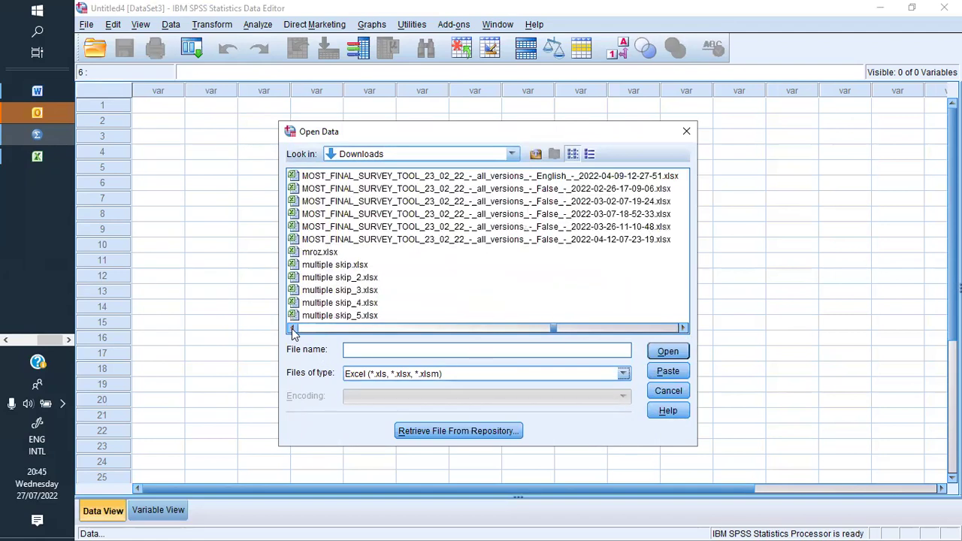
left_click(328, 254)
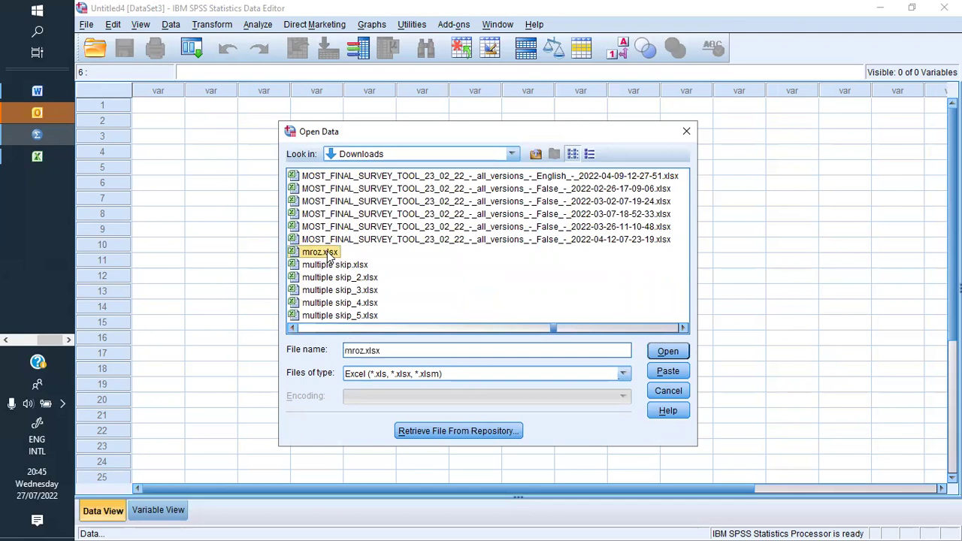
left_click(667, 351)
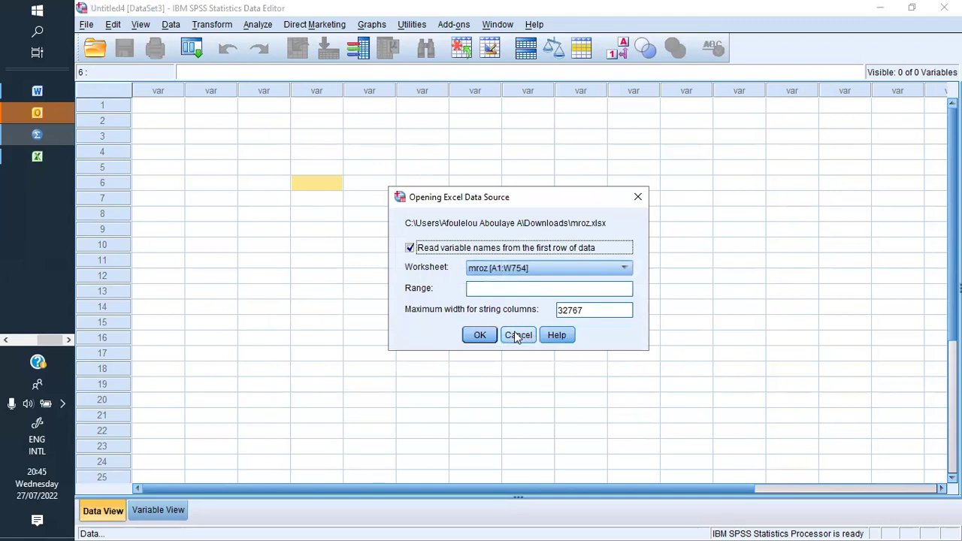
left_click(479, 335)
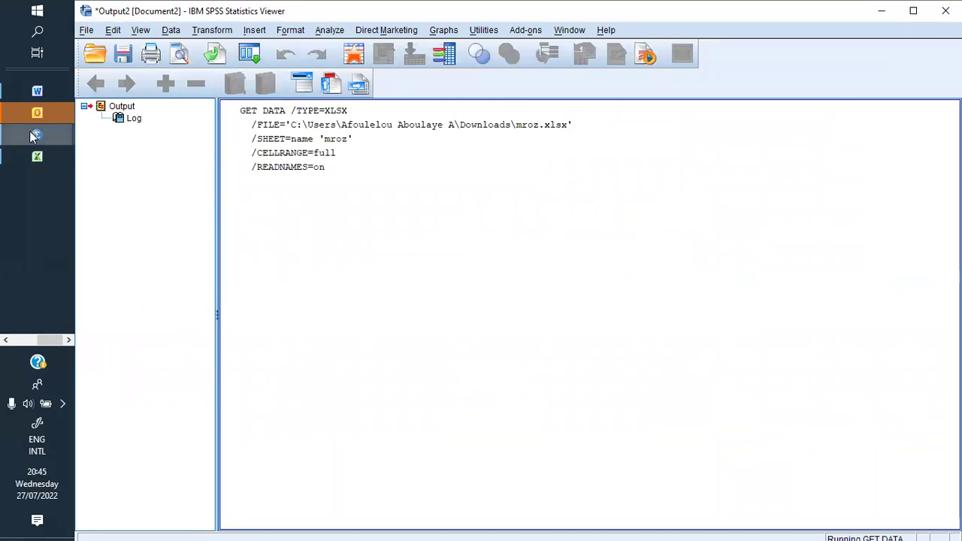
- Switch to the imported mroz dataset and examine its variable definitions and all of its data columns
mouse_move(35, 135)
left_click(118, 101)
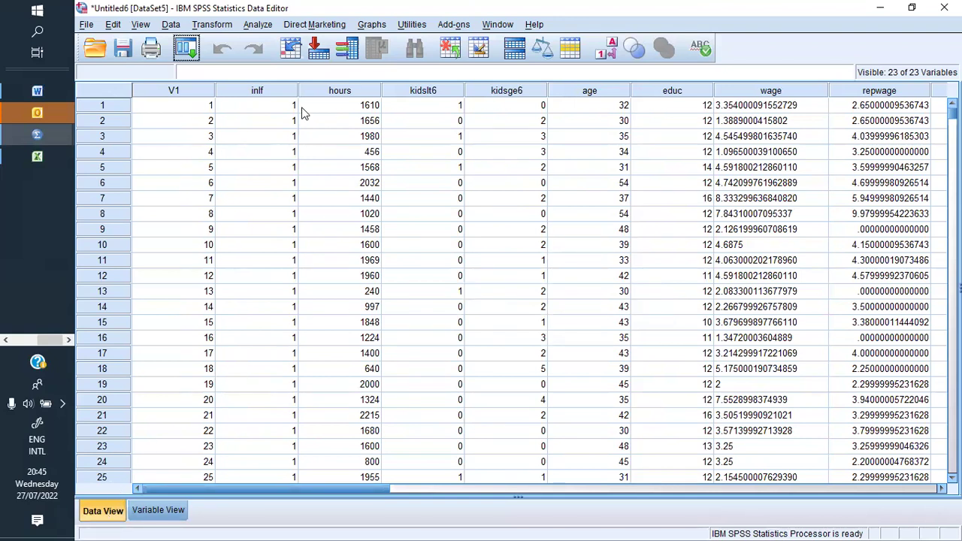
left_click(149, 518)
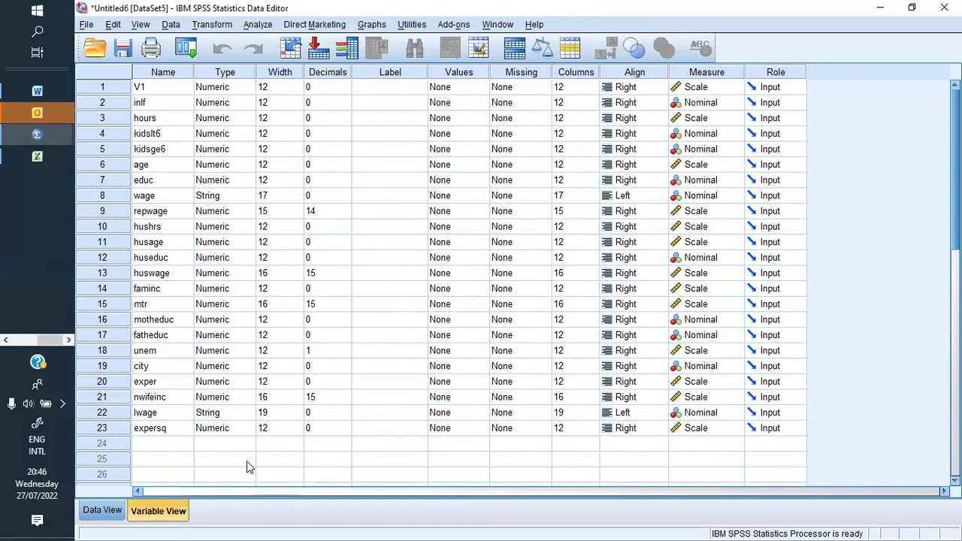
left_click(109, 511)
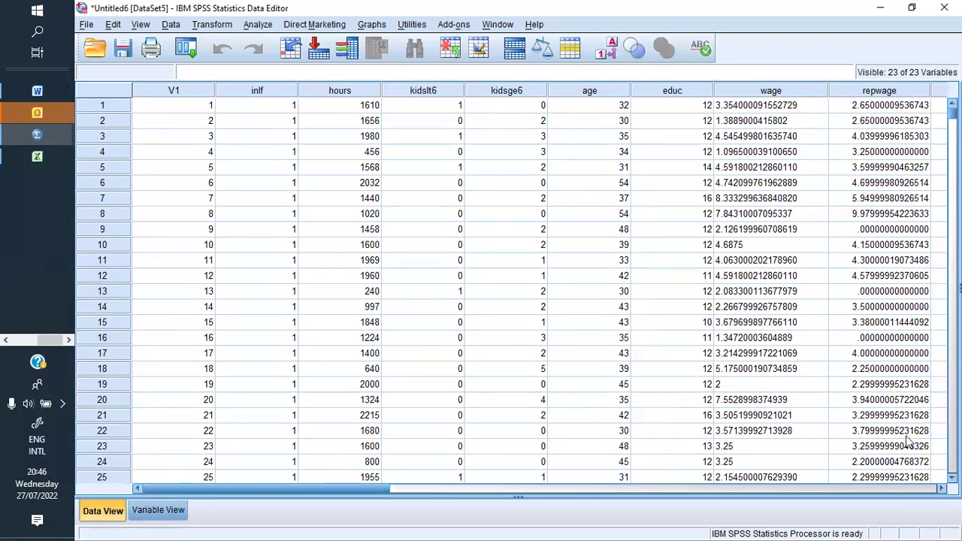
left_click_drag(338, 489, 716, 488)
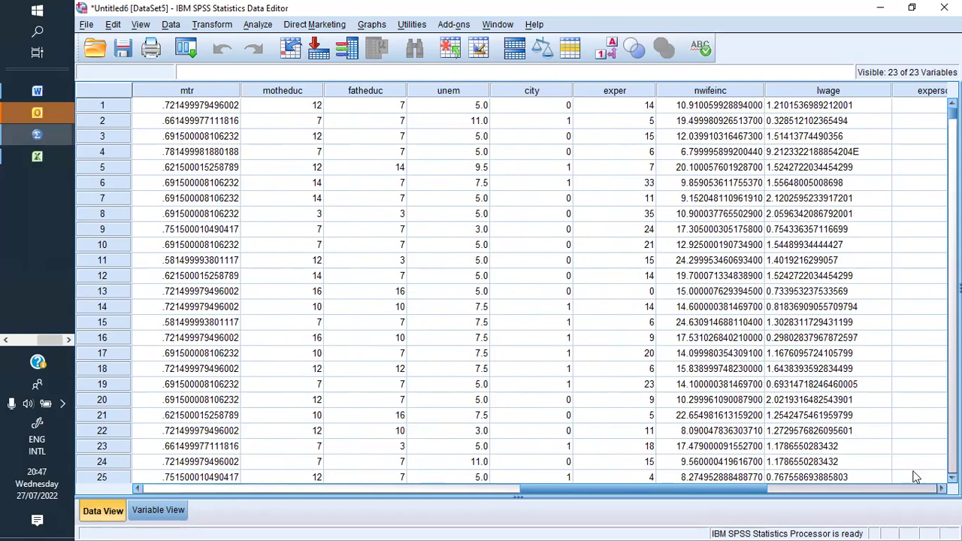
left_click(941, 488)
left_click_drag(631, 488, 254, 506)
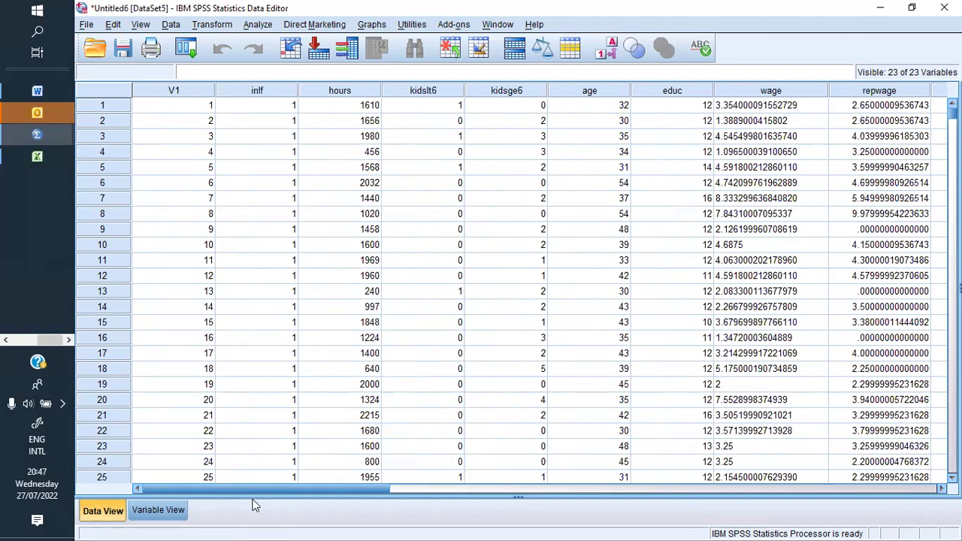
- Set up a Descriptives analysis with the variables hours, age, repwage and exper
left_click(258, 25)
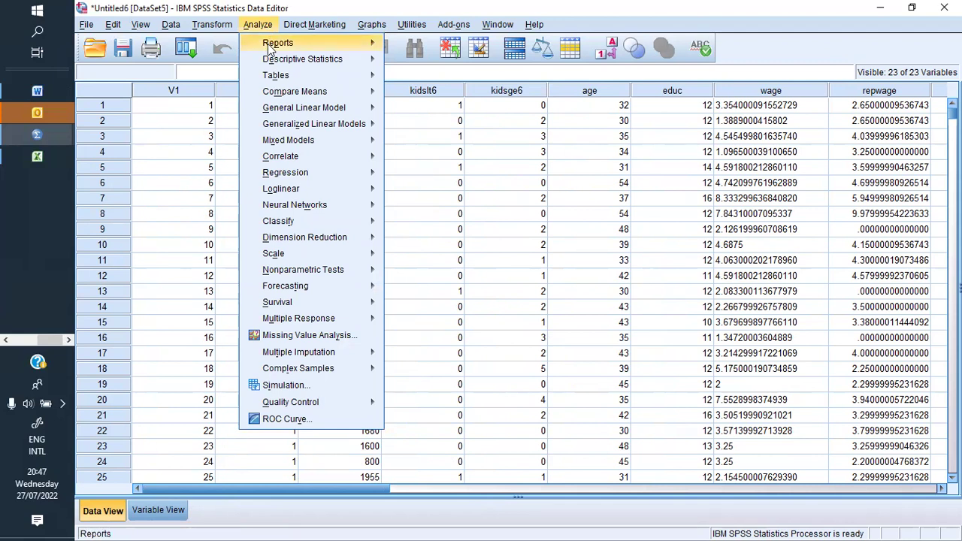
left_click(271, 63)
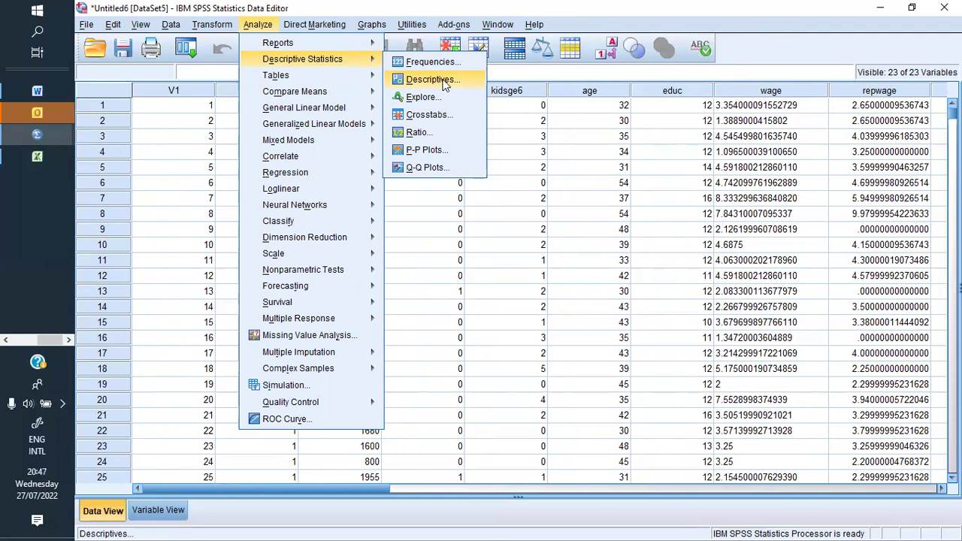
left_click(444, 79)
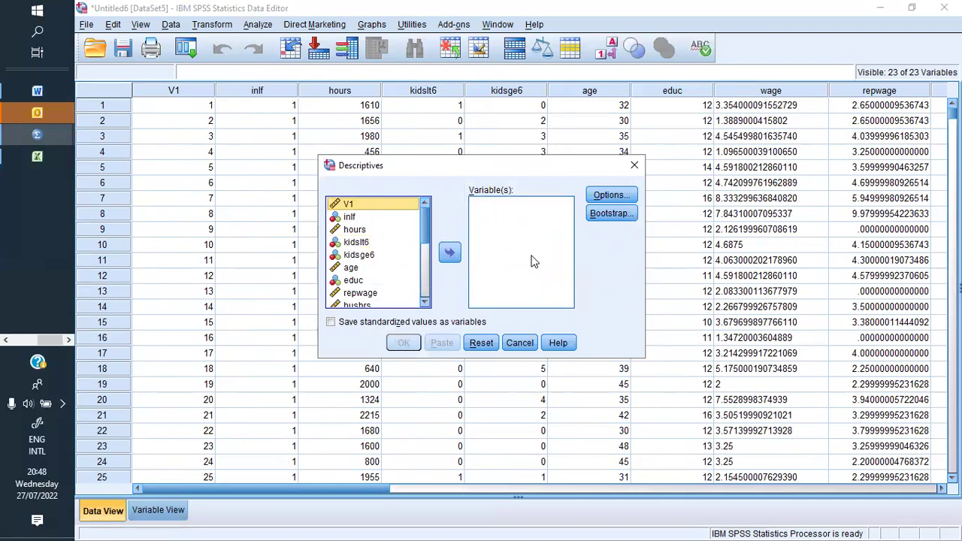
left_click(426, 288)
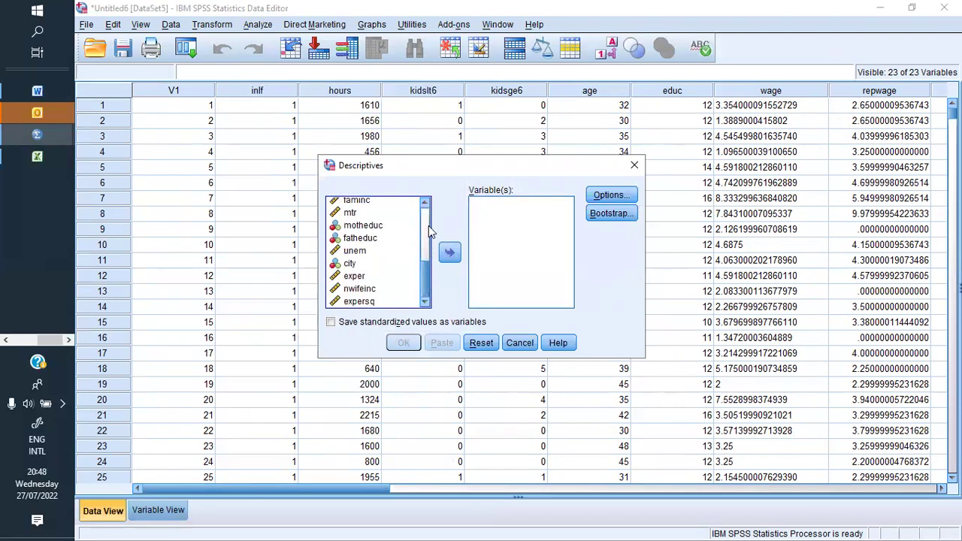
left_click_drag(425, 282, 425, 210)
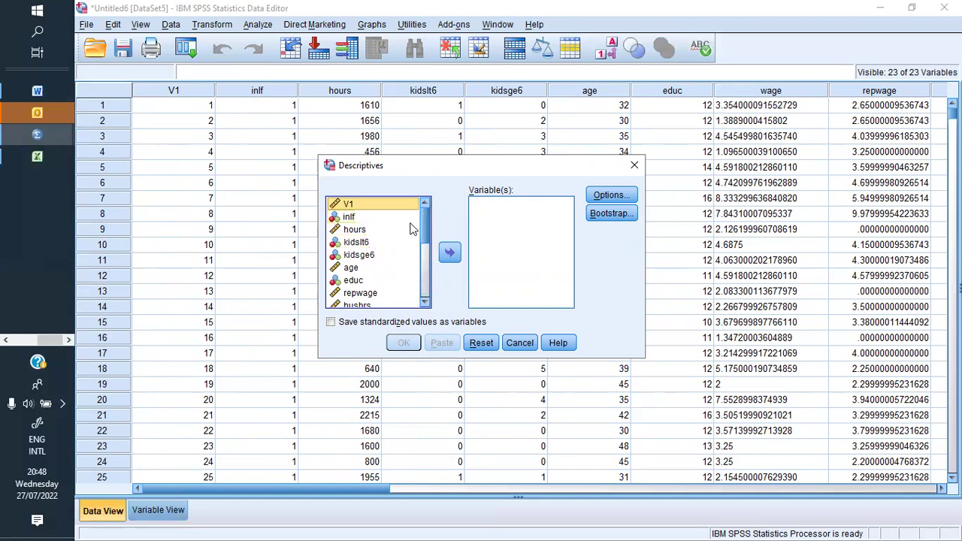
left_click(363, 275)
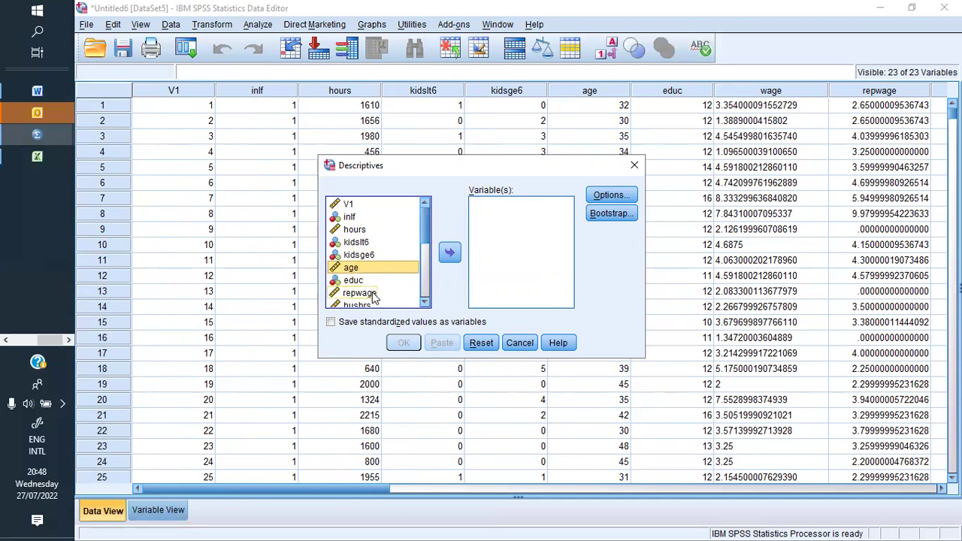
left_click(374, 294, "ctrl")
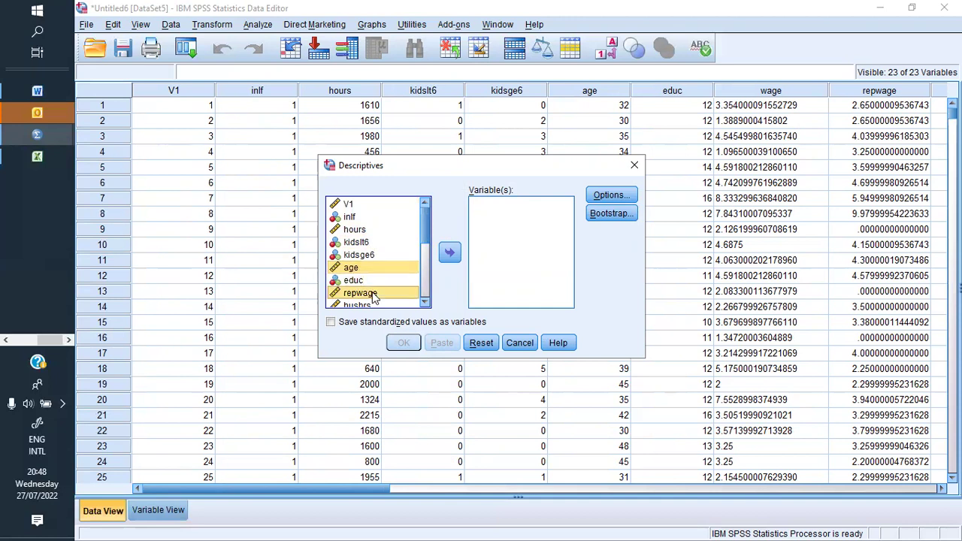
left_click(373, 229, "ctrl")
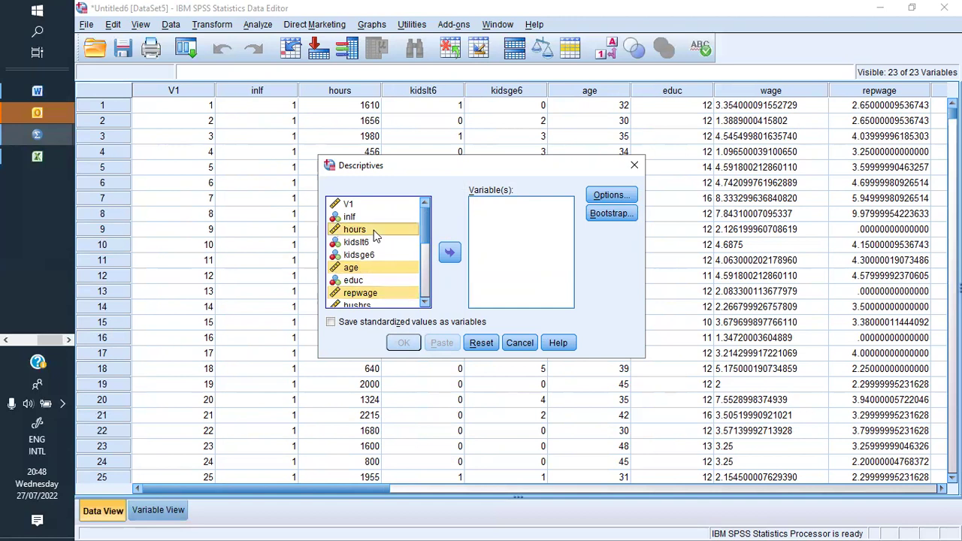
left_click(449, 255)
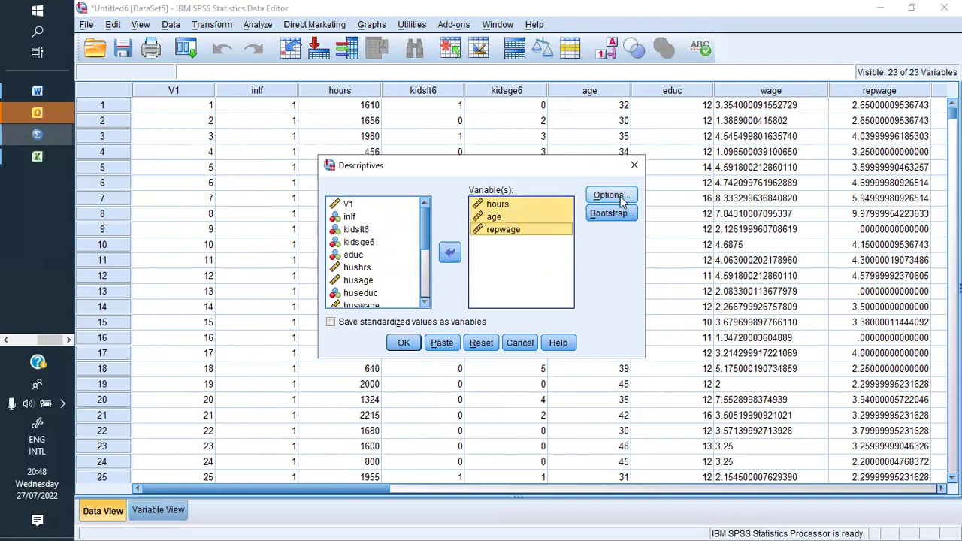
left_click_drag(426, 302, 427, 304)
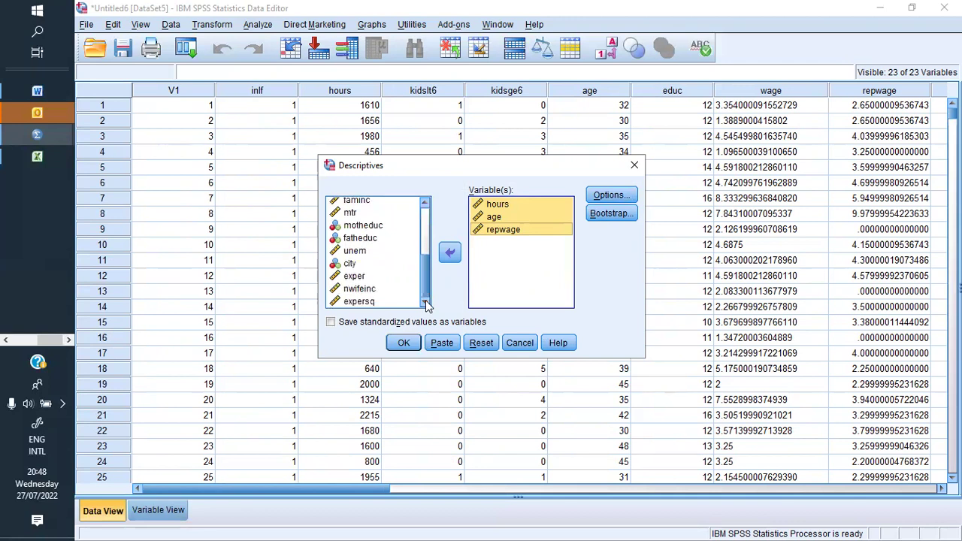
left_click(362, 280)
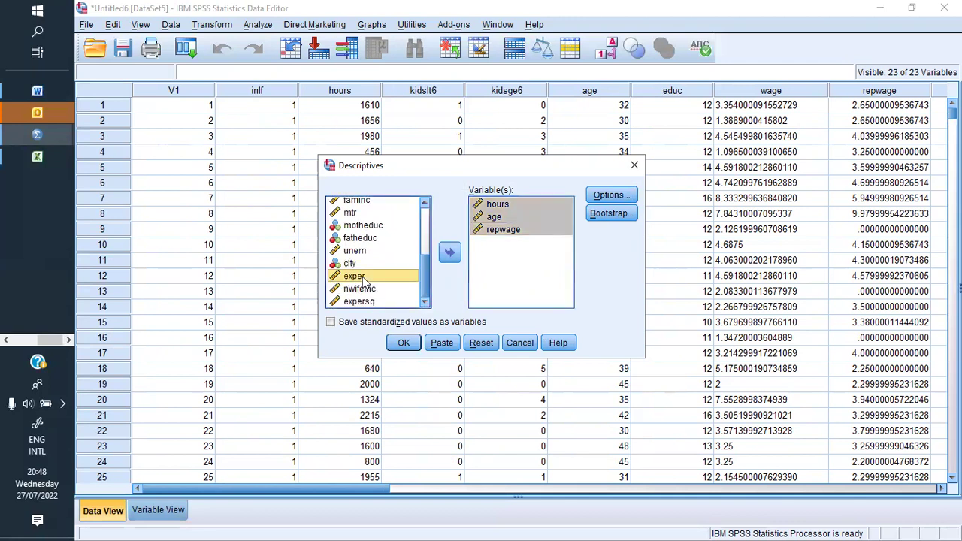
left_click(450, 252)
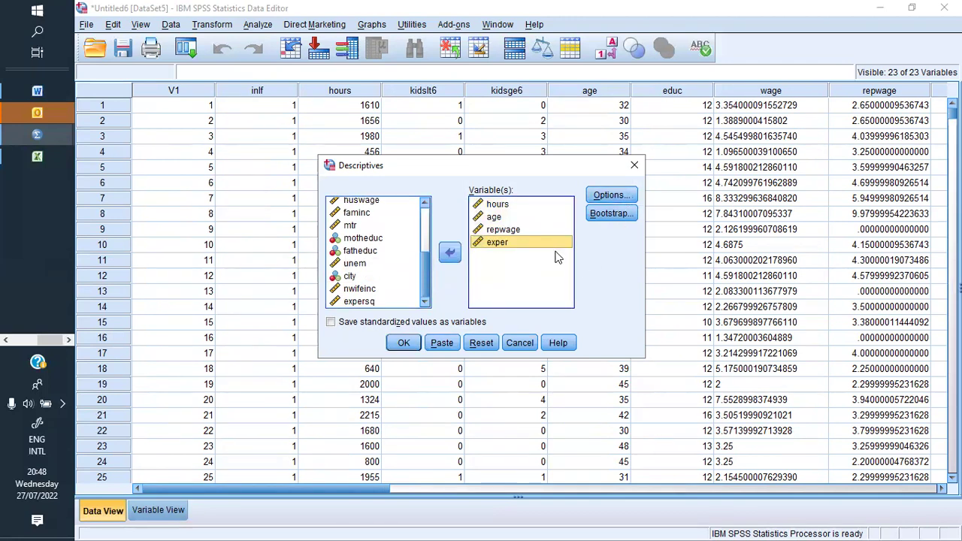
- Review the statistics options and the bootstrap settings of the Descriptives analysis, keeping mean, standard deviation, minimum and maximum selected
left_click(626, 196)
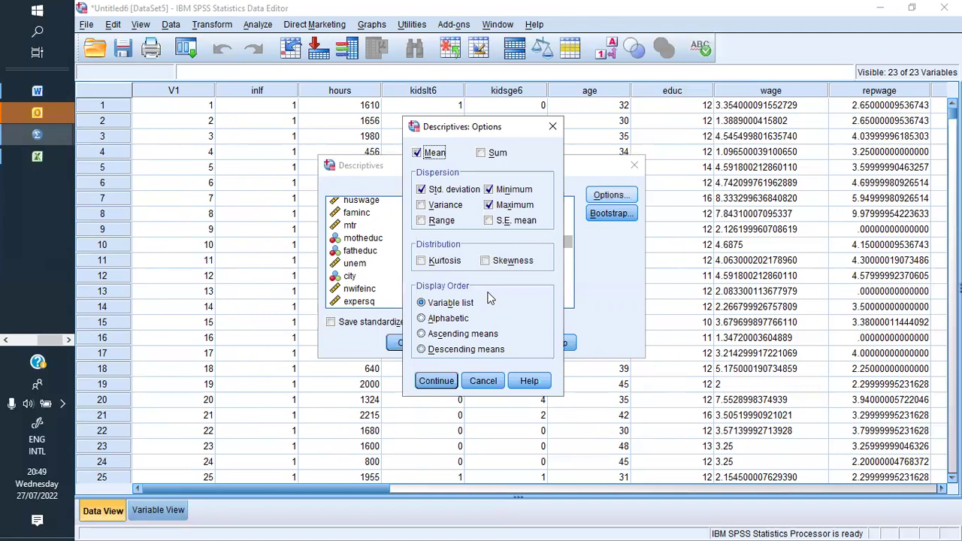
left_click(437, 381)
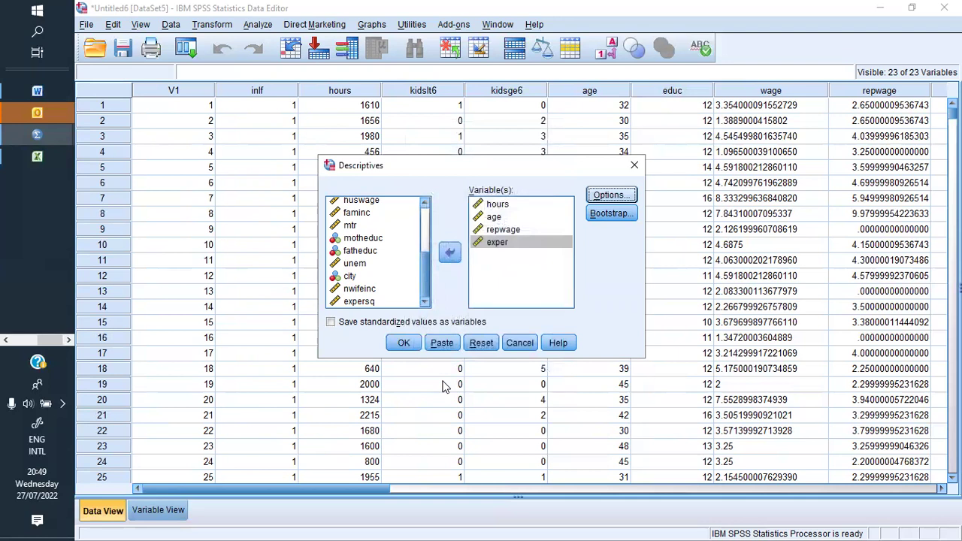
left_click(628, 213)
left_click(623, 81)
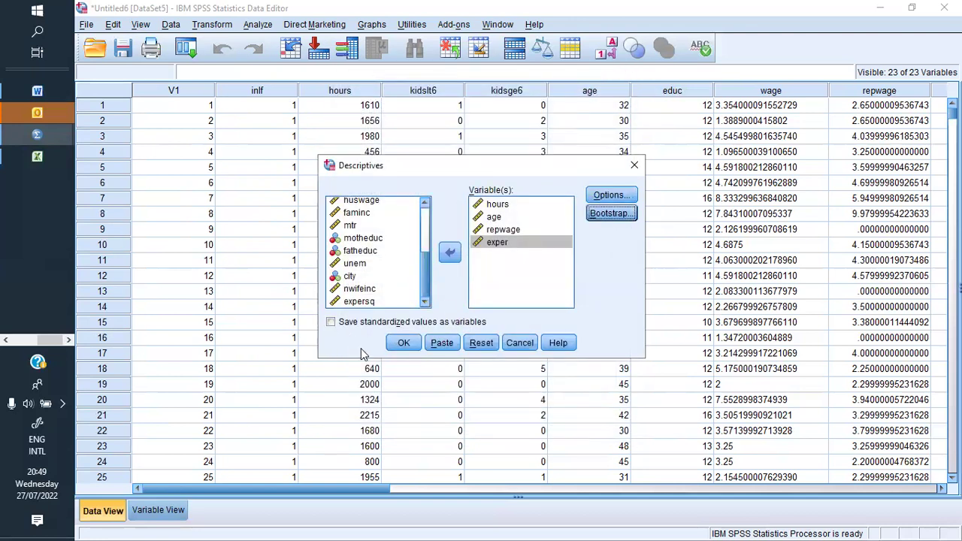
- Turn on saving standardized values as variables and run the Descriptives analysis for hours, age, repwage and exper
left_click(331, 322)
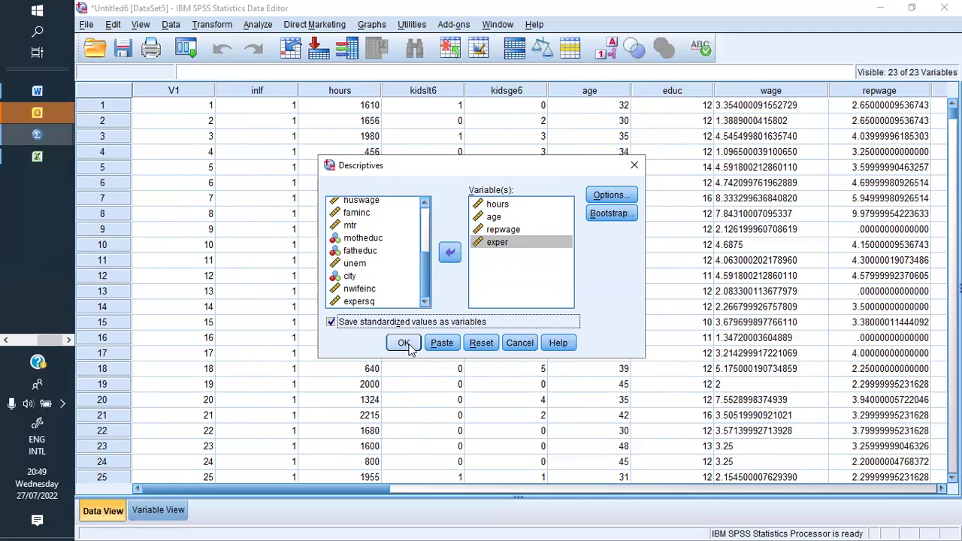
left_click(404, 343)
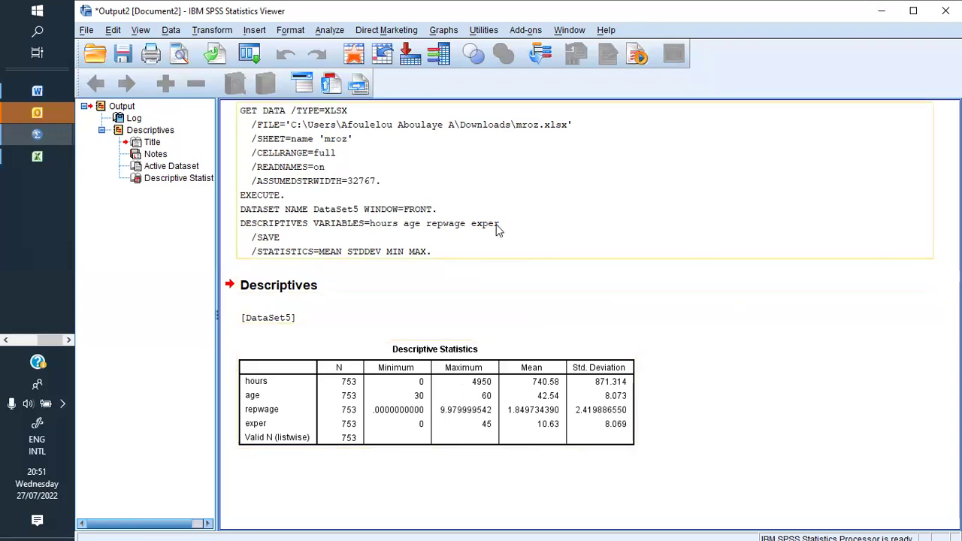
- Set up a Frequencies analysis with the variables inlf, kidslt6, kidsge6 and huseduc
left_click(325, 33)
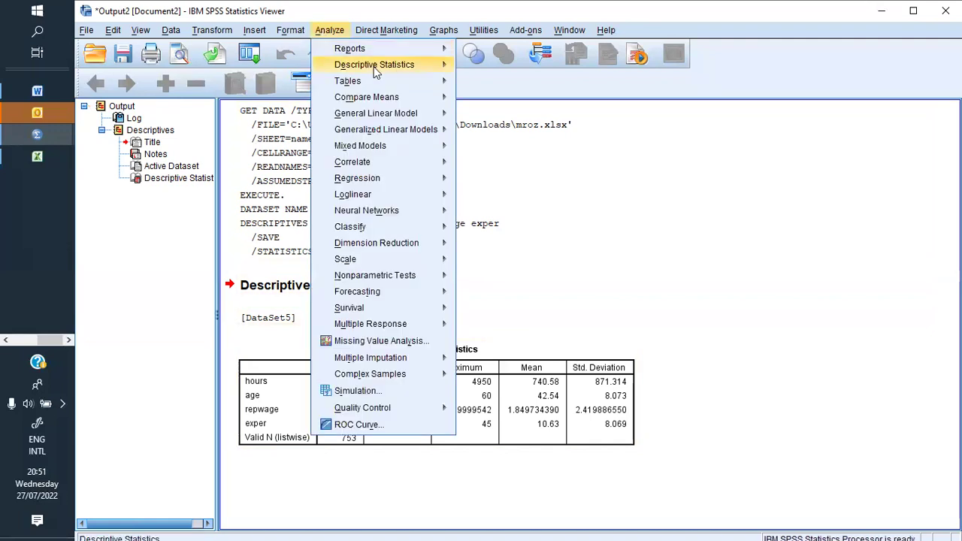
mouse_move(376, 71)
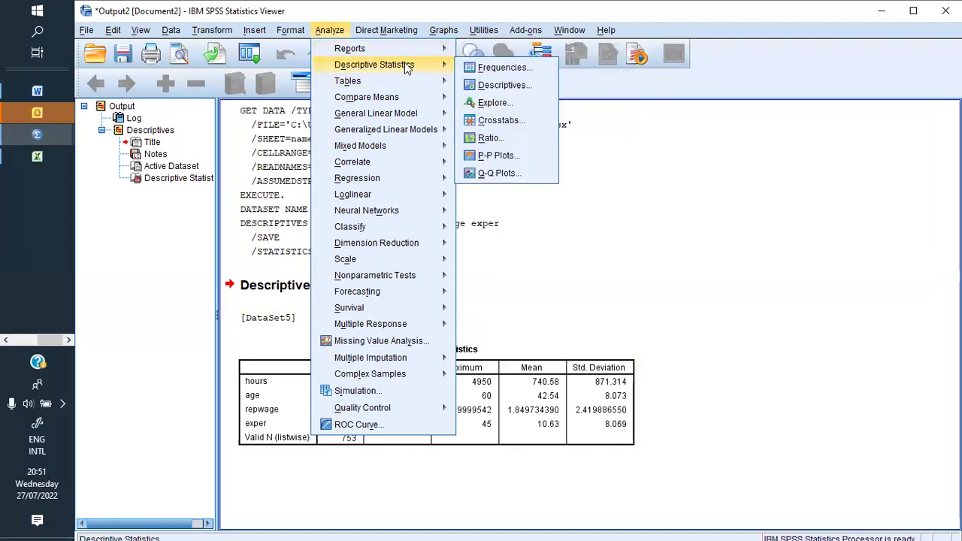
left_click(494, 69)
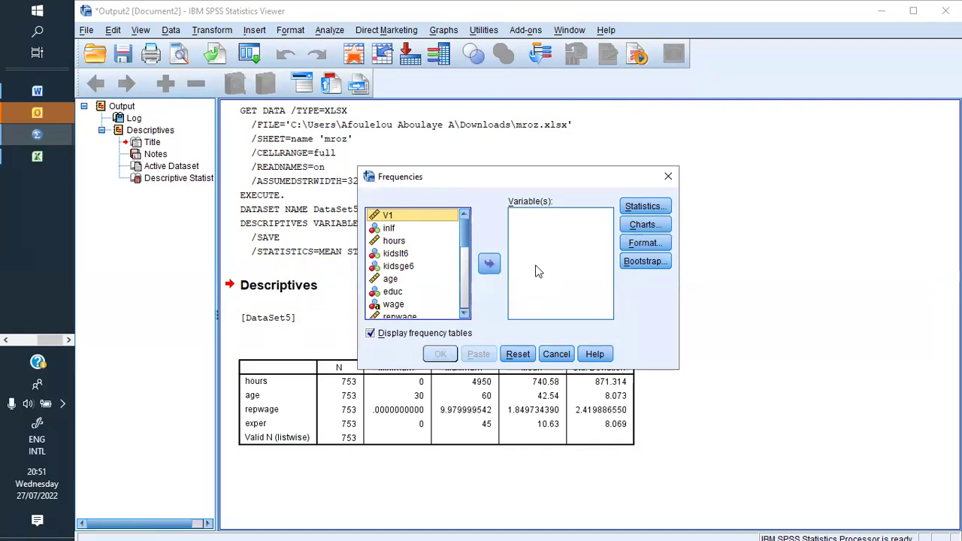
left_click(463, 276)
left_click(466, 295)
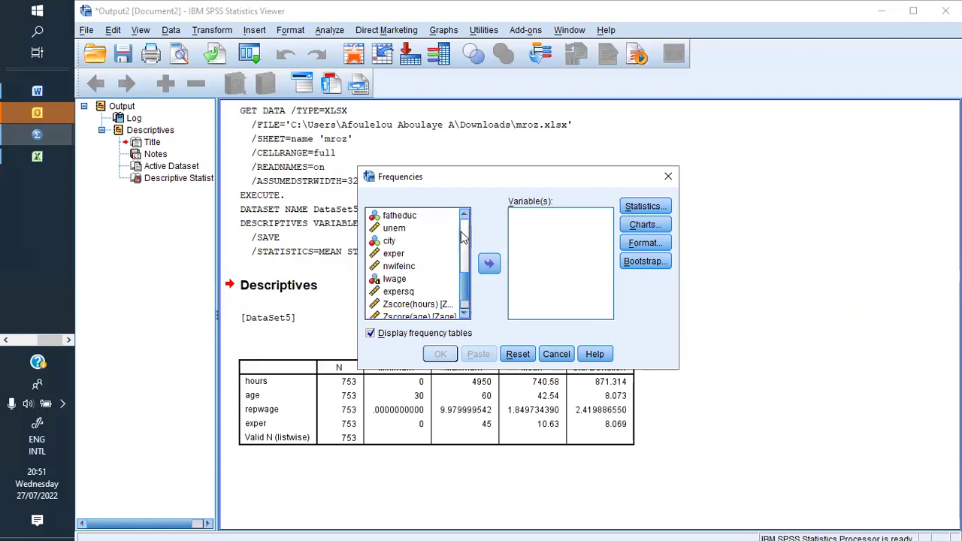
left_click_drag(466, 283, 467, 226)
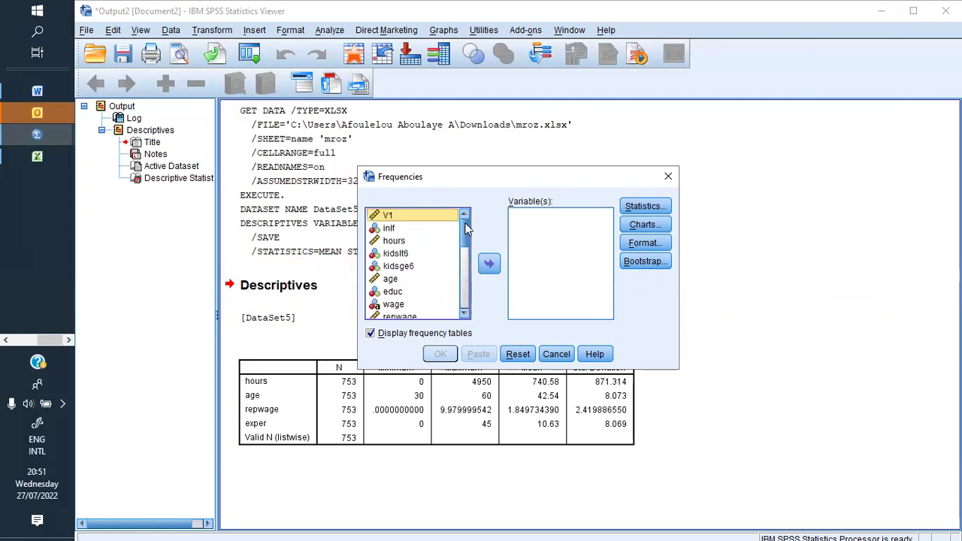
left_click(389, 228)
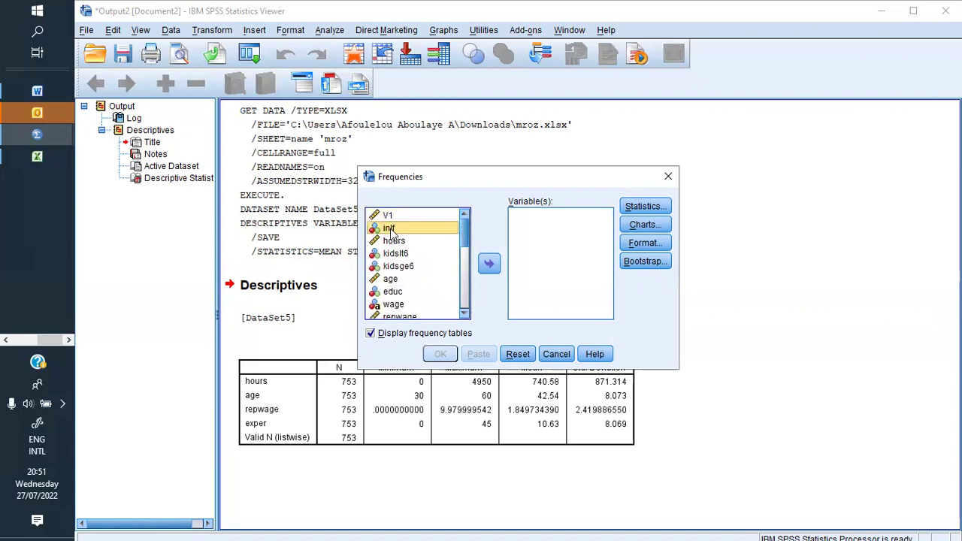
left_click(398, 255, "ctrl")
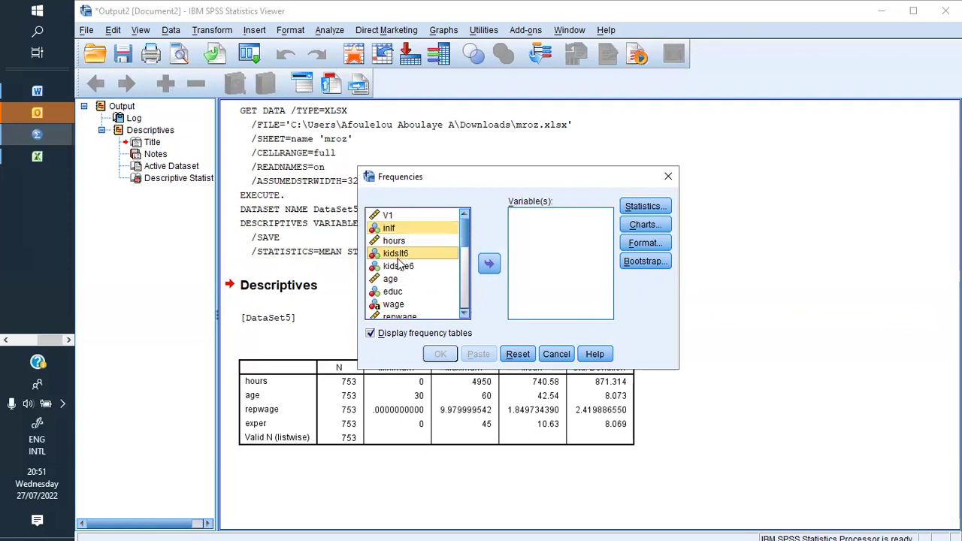
left_click(398, 267, "ctrl")
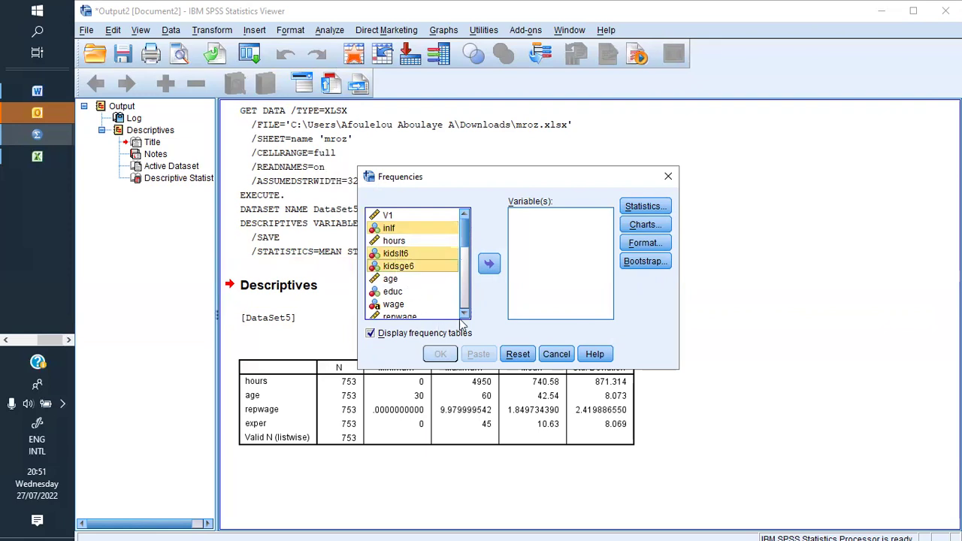
scroll(466, 316, "down", 7)
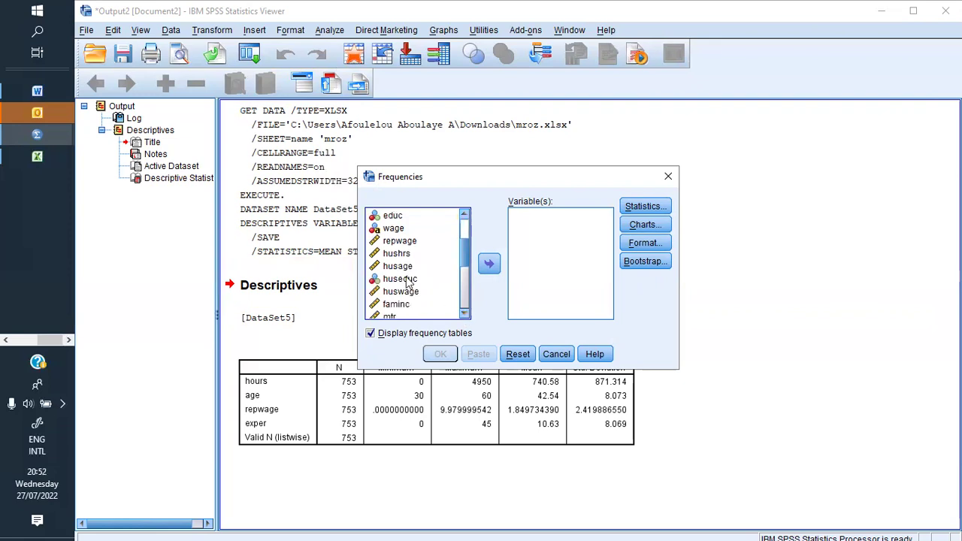
left_click(406, 280, "ctrl")
left_click(488, 267)
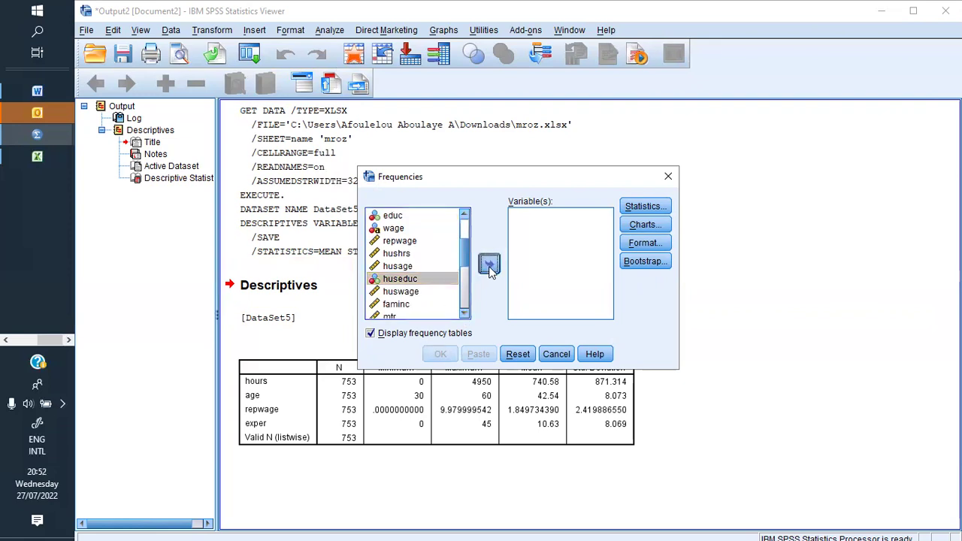
- Review the statistics and table format options of the Frequencies analysis, keep the defaults, and run it with frequency tables
left_click(664, 207)
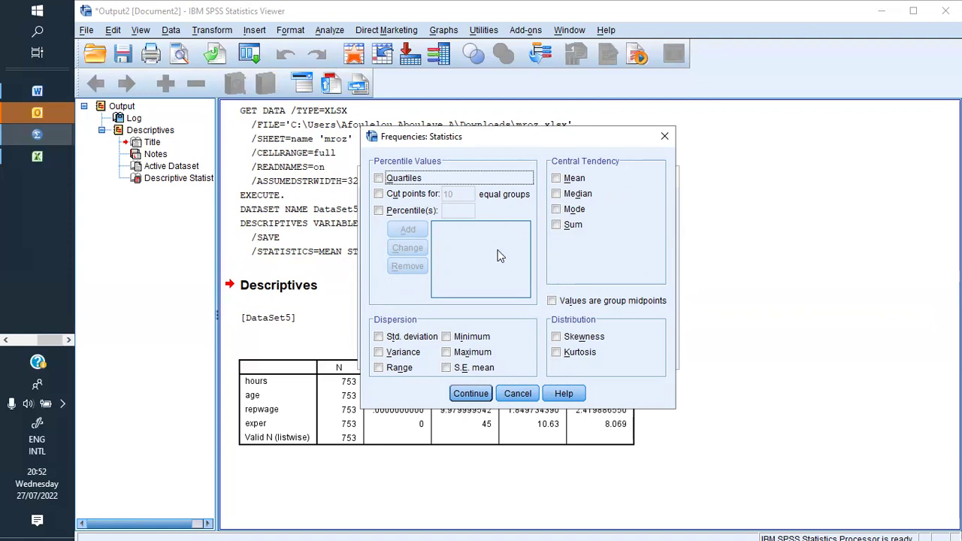
left_click(664, 136)
left_click(658, 248)
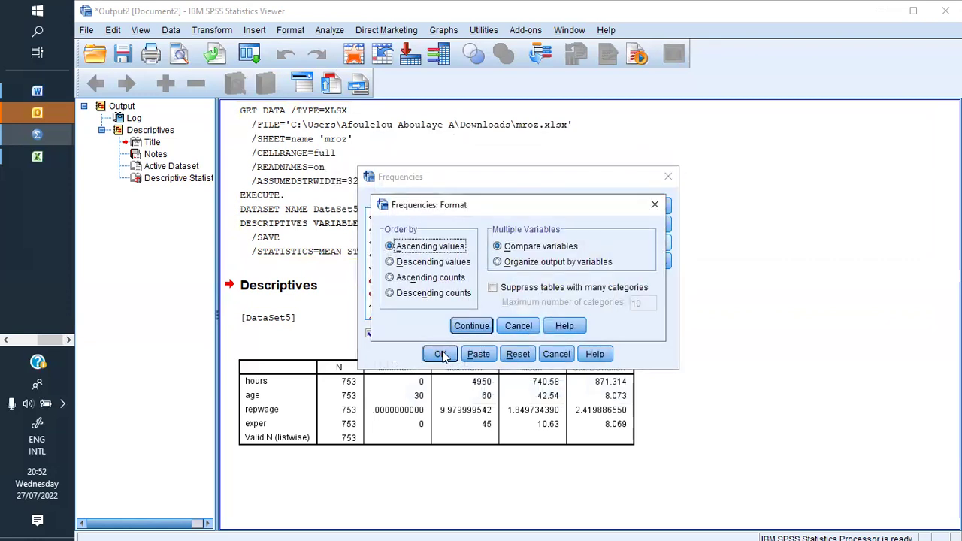
left_click(517, 326)
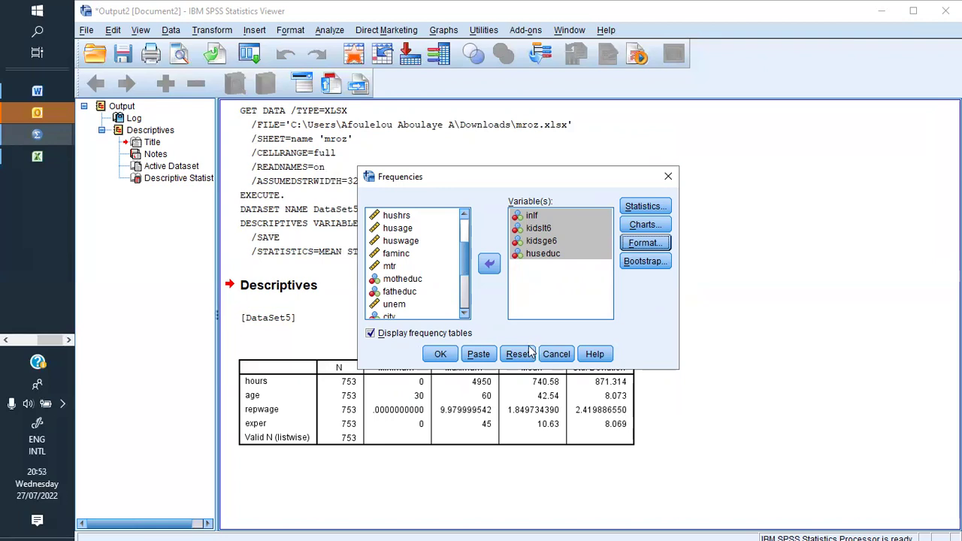
left_click(442, 355)
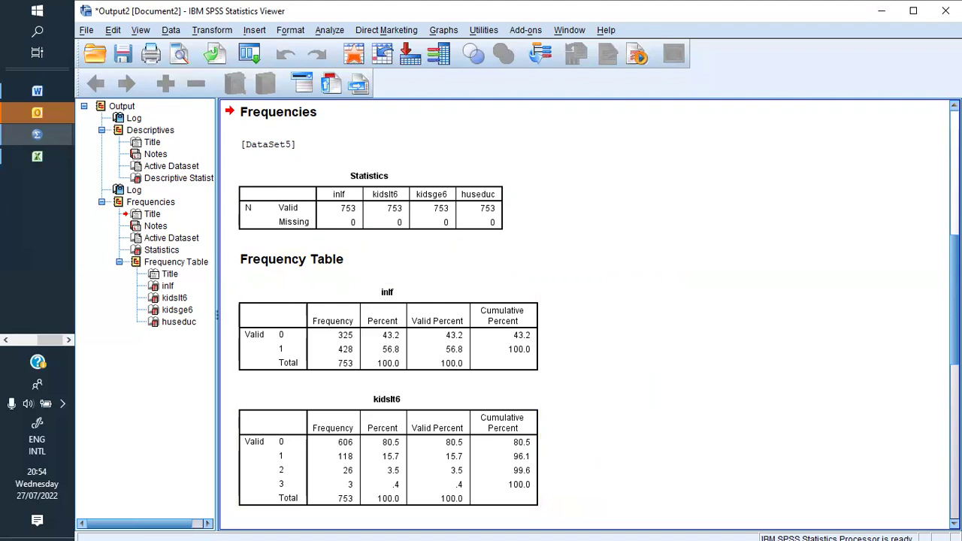
- Set up another Frequencies analysis and remove inlf, kidslt6, kidsge6 and huseduc from its analysis variables
scroll(591, 313, "up", 5)
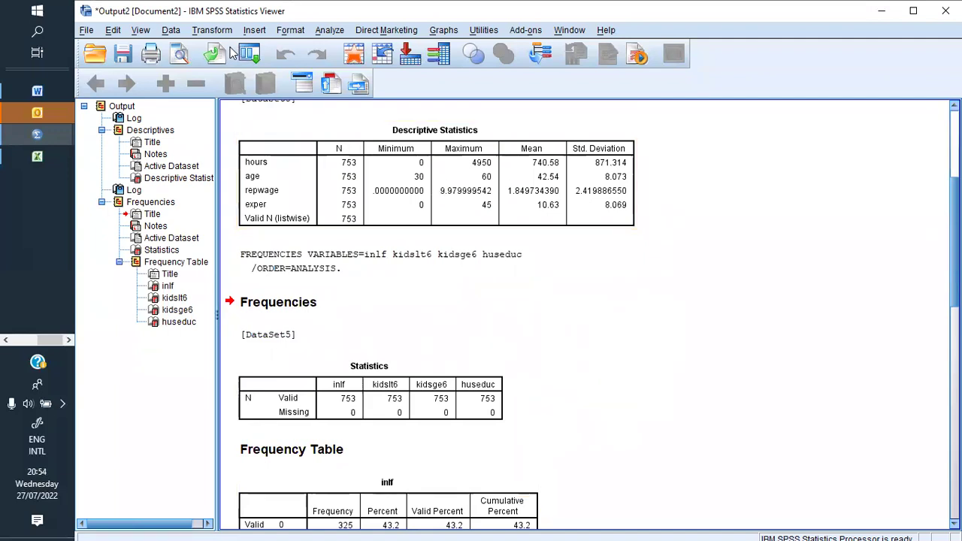
left_click(328, 34)
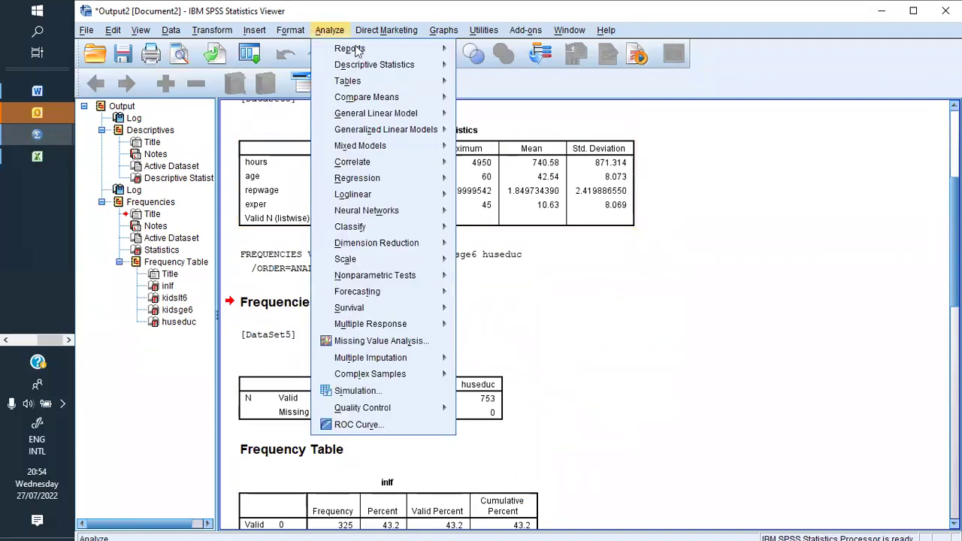
mouse_move(376, 64)
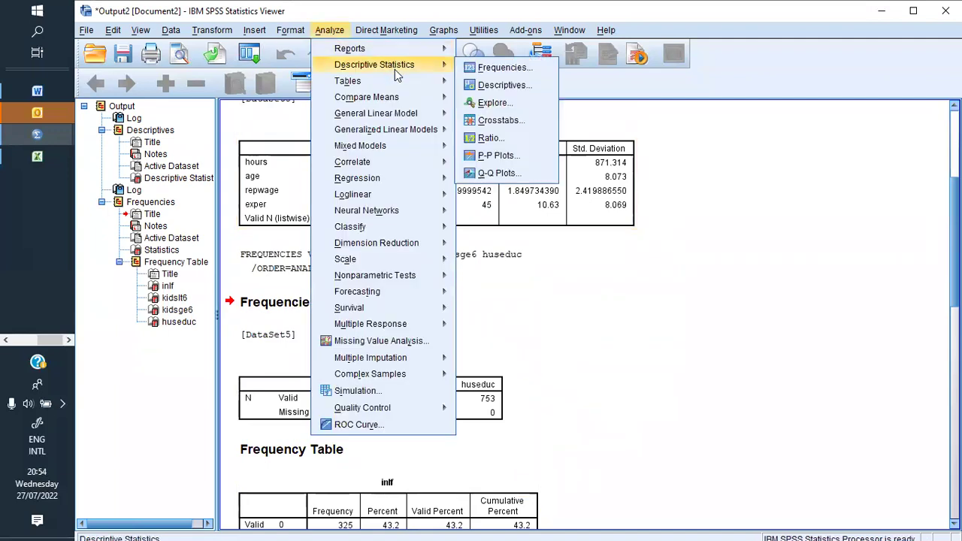
left_click(506, 70)
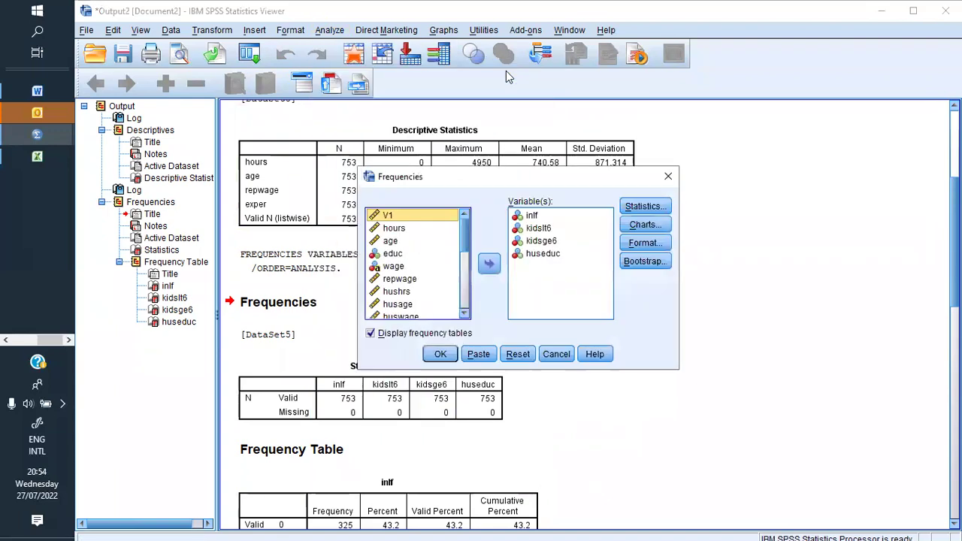
left_click(645, 208)
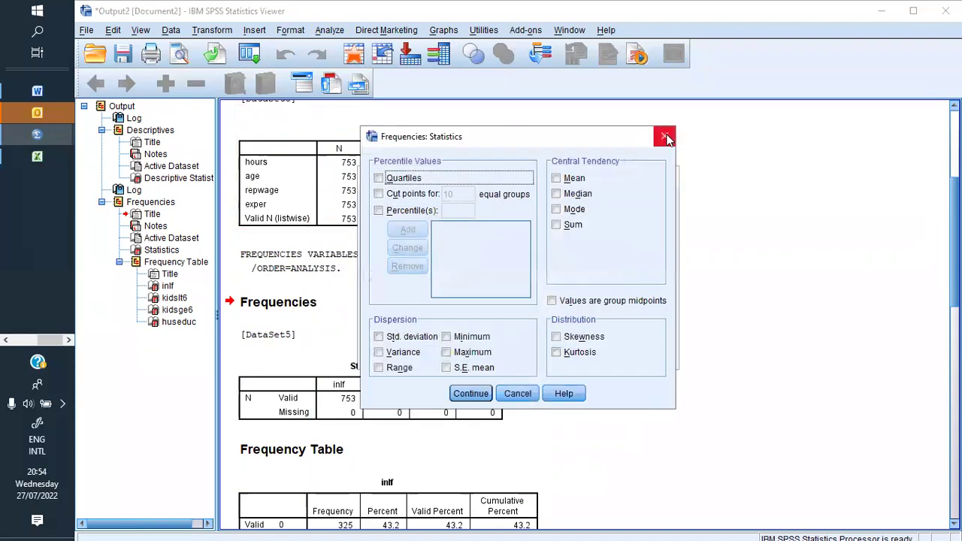
left_click(666, 137)
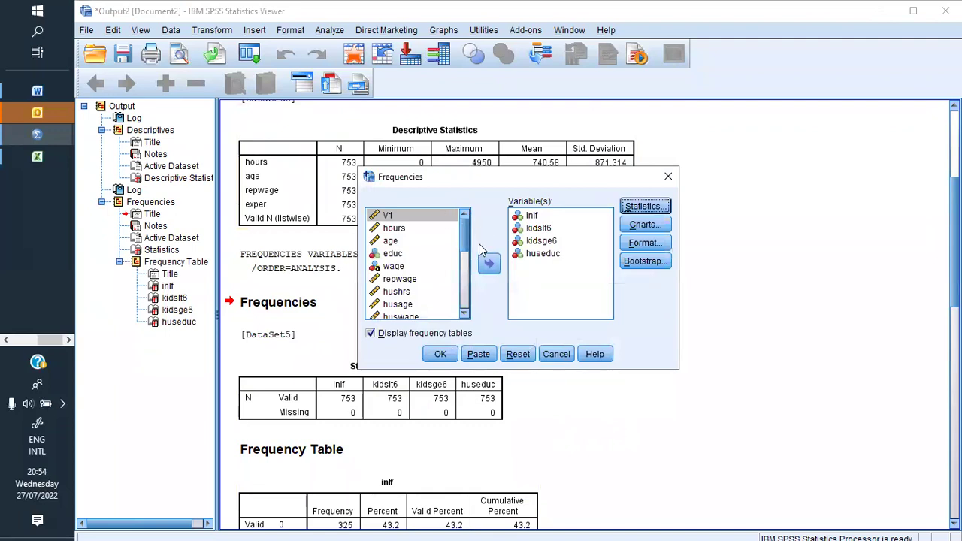
left_click(535, 218)
left_click_drag(538, 235, 541, 259)
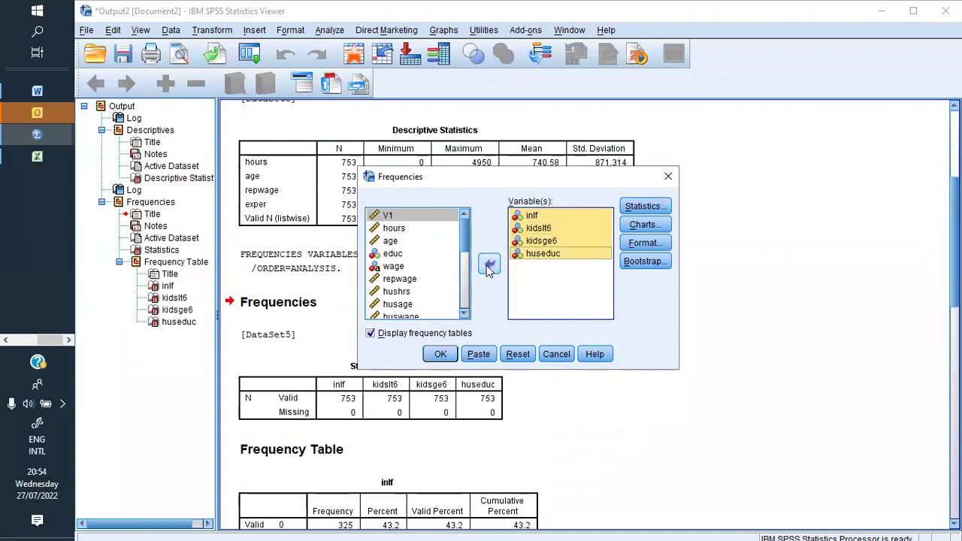
left_click(489, 266)
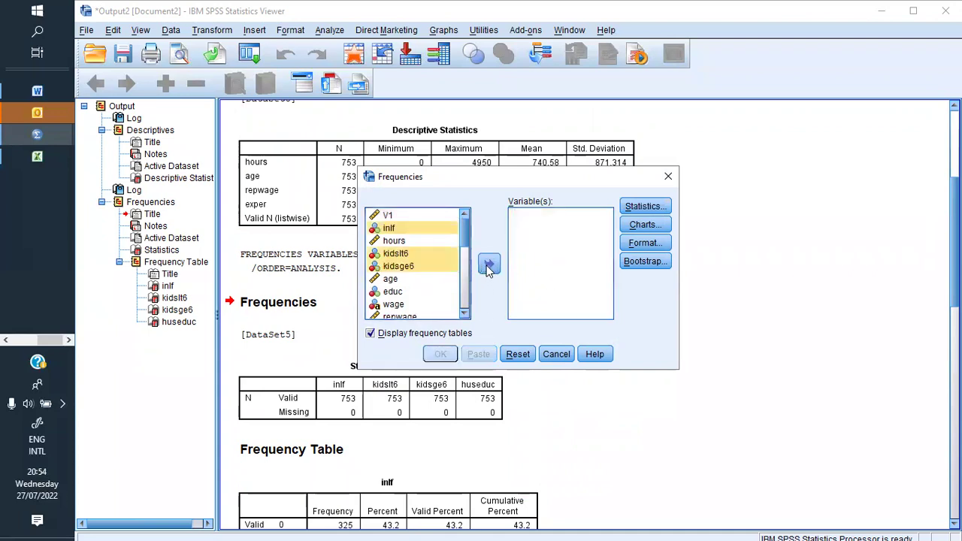
- Add the scale variables hours, age and unem to the Frequencies analysis
left_click(415, 241)
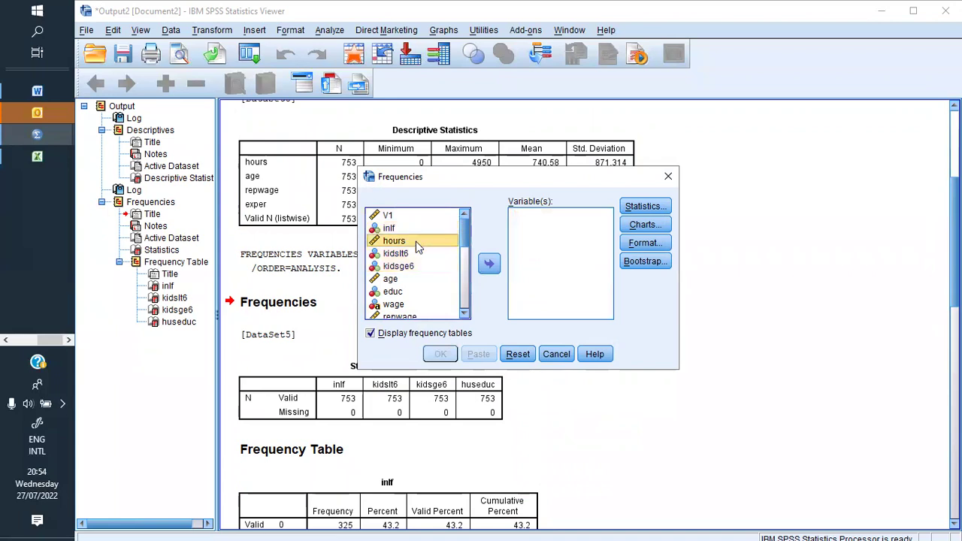
left_click(415, 279, "ctrl")
left_click(464, 314)
left_click(464, 314)
left_click(465, 315)
left_click(464, 314)
left_click(465, 314)
left_click(464, 314)
left_click(465, 314)
left_click(465, 314)
left_click(464, 315)
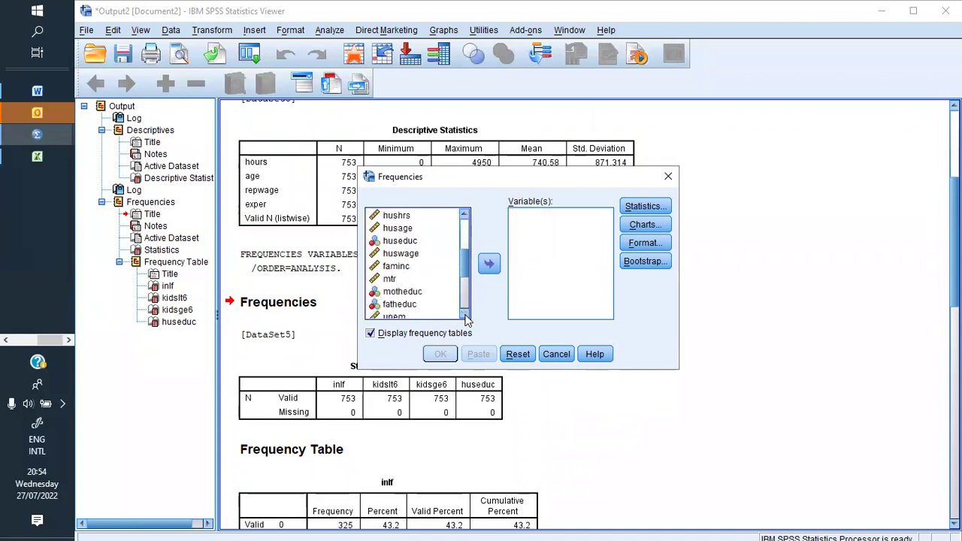
left_click(464, 314)
left_click(464, 314)
left_click(465, 314)
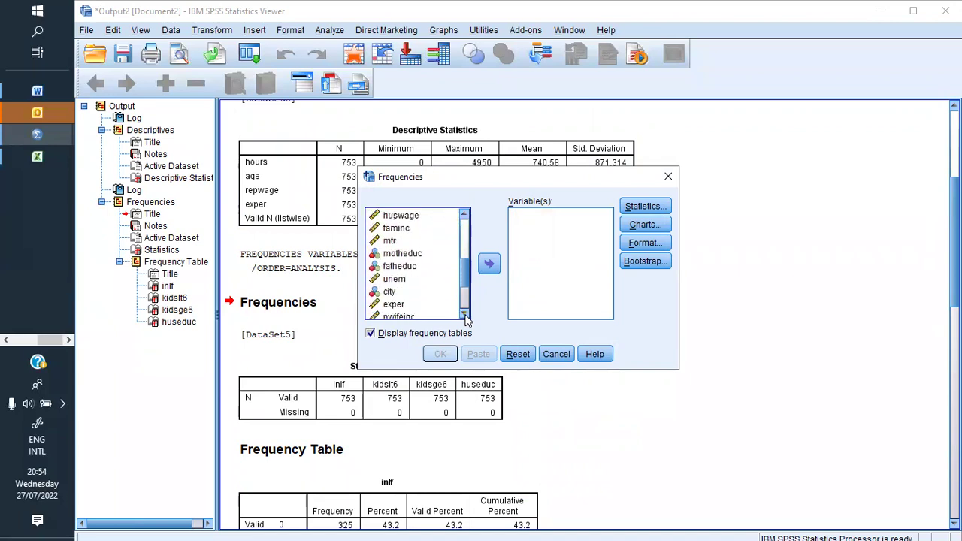
left_click(464, 314)
left_click(417, 269)
left_click(488, 263)
- Request quartiles, mean, median, mode, standard deviation, minimum and maximum as statistics for the Frequencies analysis
left_click(643, 207)
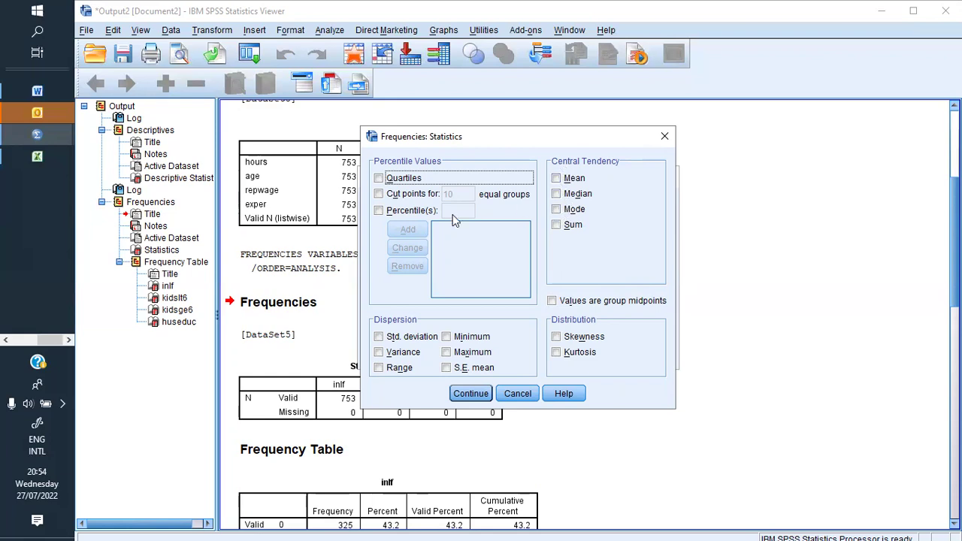
left_click(556, 179)
left_click(556, 193)
left_click(556, 209)
left_click(379, 179)
left_click(383, 338)
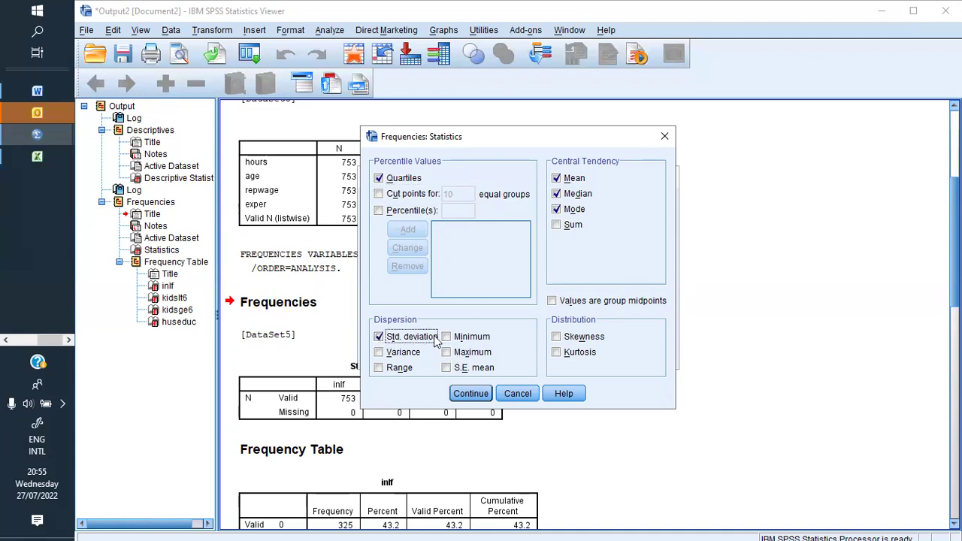
left_click(444, 346)
left_click(445, 338)
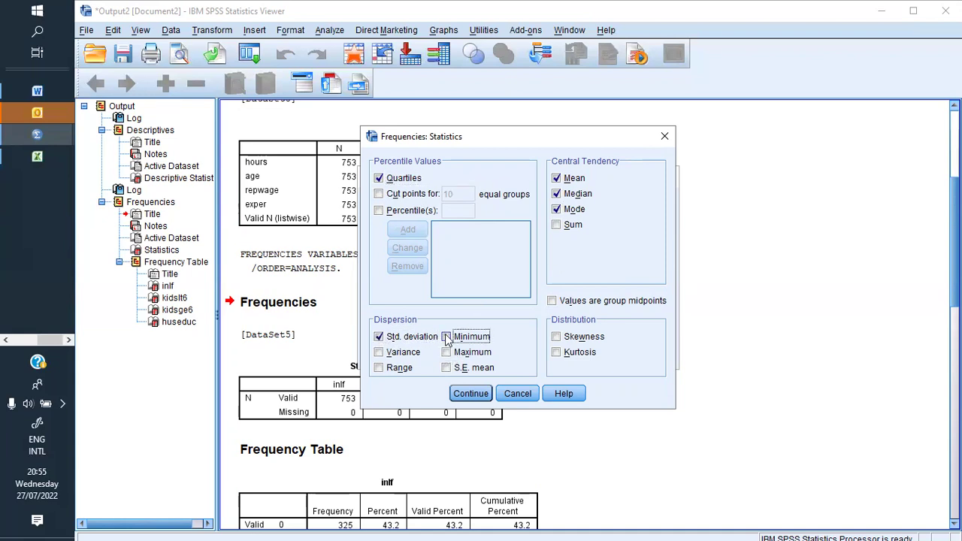
left_click(446, 353)
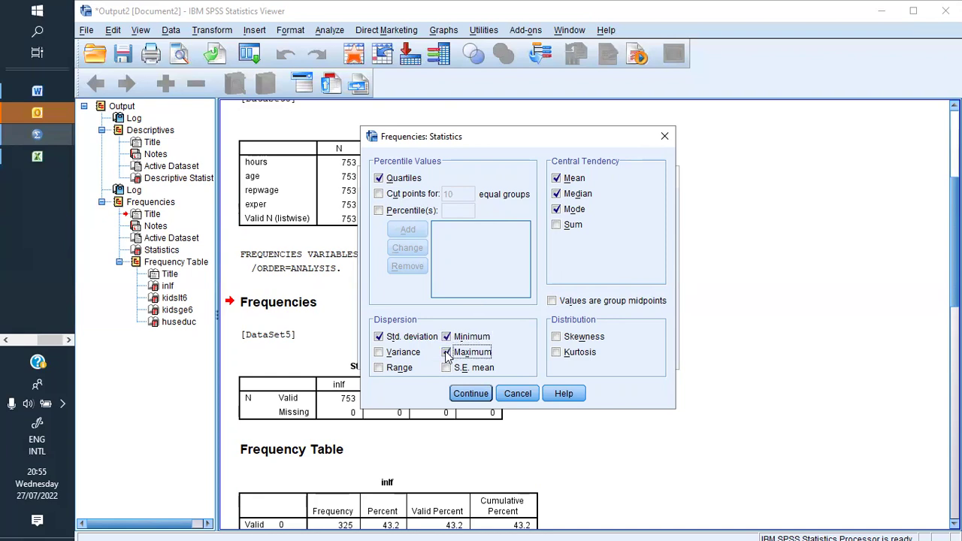
left_click(476, 397)
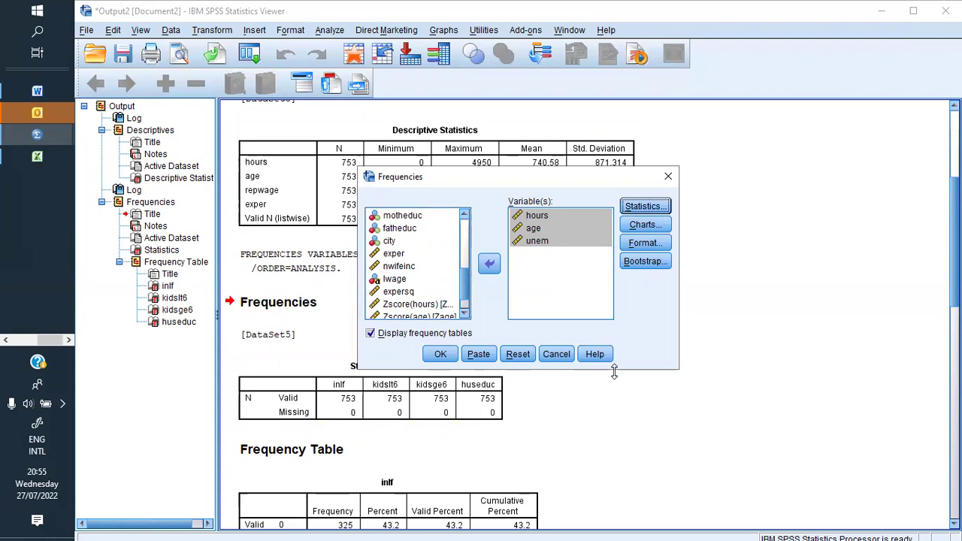
- Set the chart type of the Frequencies analysis to histograms, without a normal curve
left_click(663, 227)
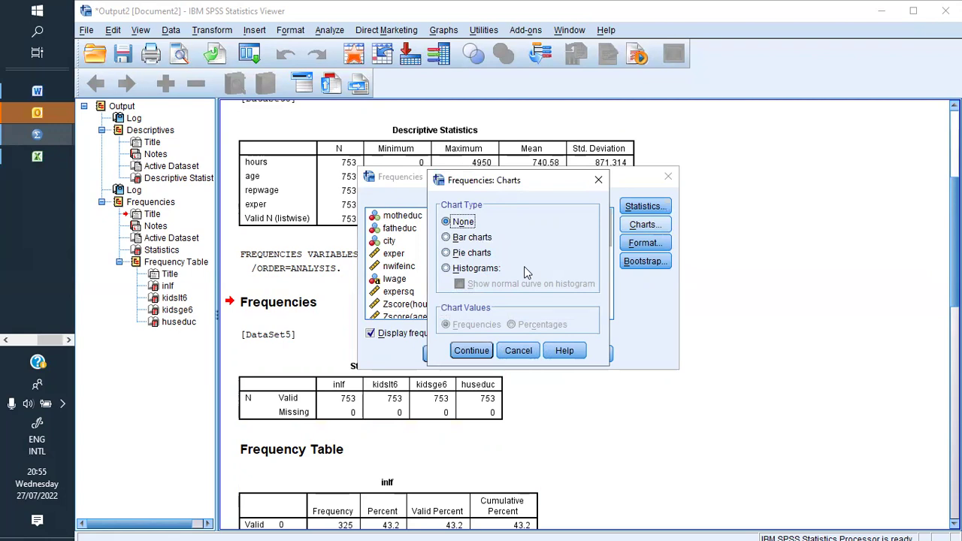
left_click(447, 269)
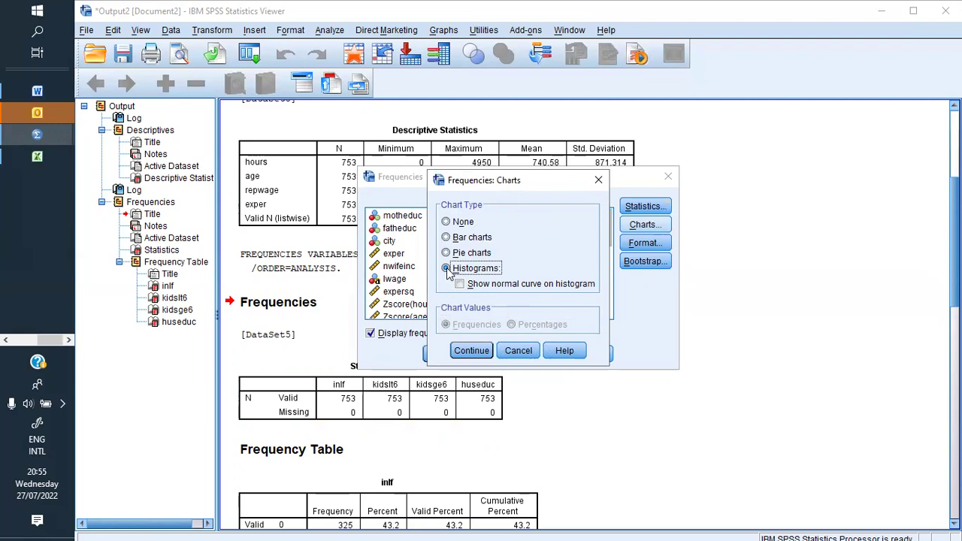
left_click(481, 351)
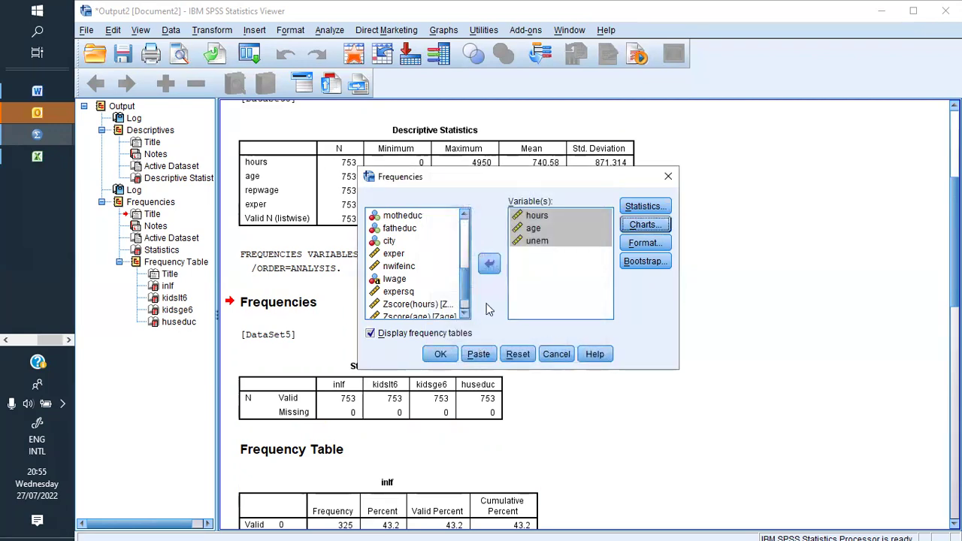
- Run the Frequencies analysis for hours, age and unem and skim its output
left_click(441, 354)
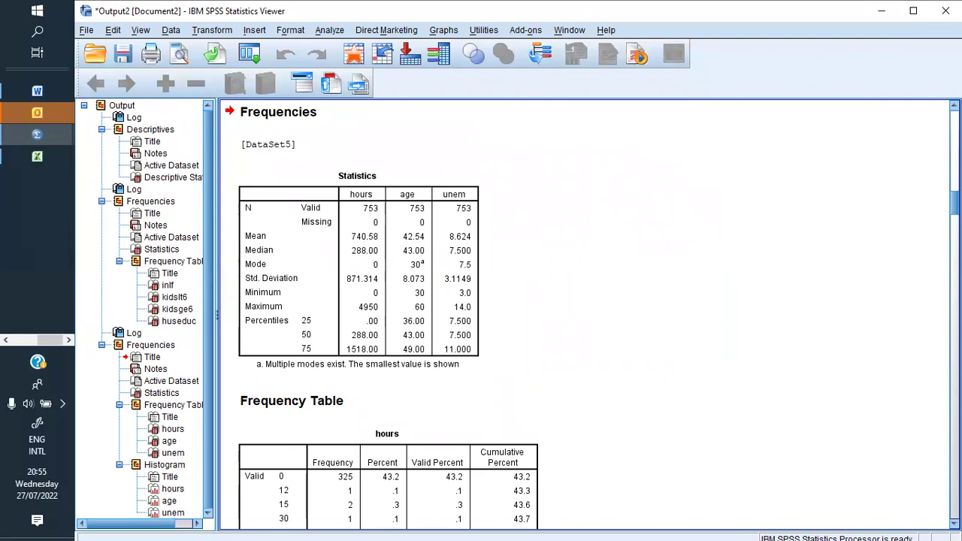
scroll(930, 277, "down", 10)
scroll(930, 277, "down", 20)
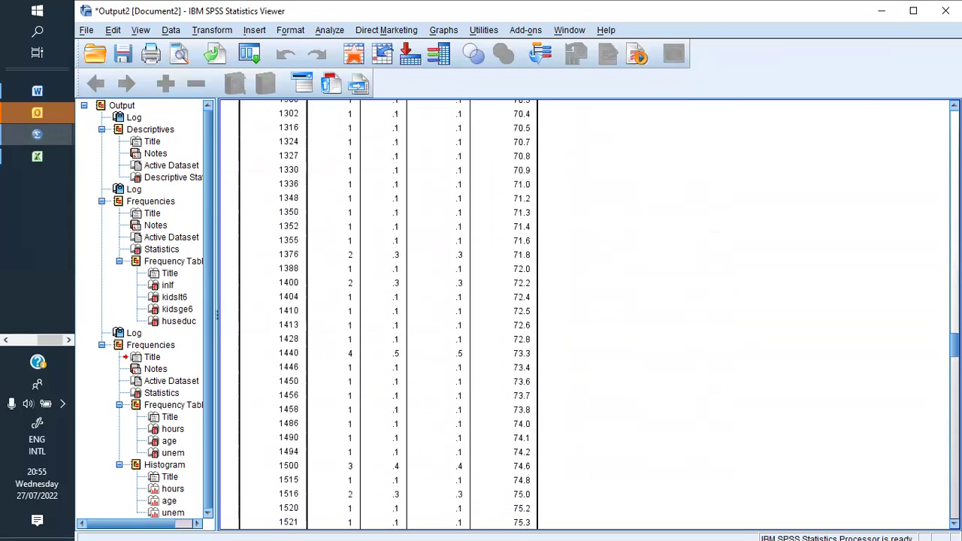
- Review the frequency tables for inlf, kidslt6, kidsge6 and huseduc and the Statistics table for hours, age and unem
left_click_drag(954, 437, 954, 169)
scroll(388, 311, "up", 5)
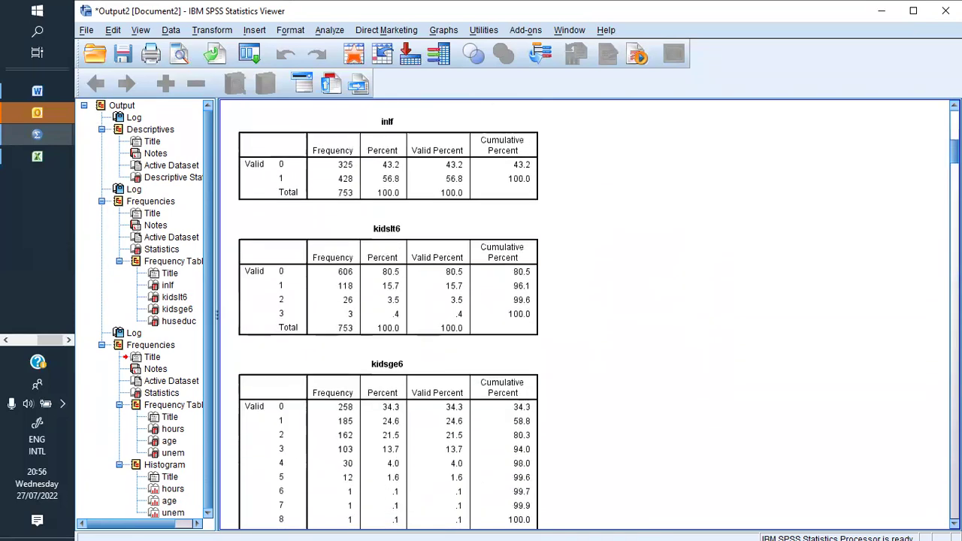
scroll(387, 311, "down", 4)
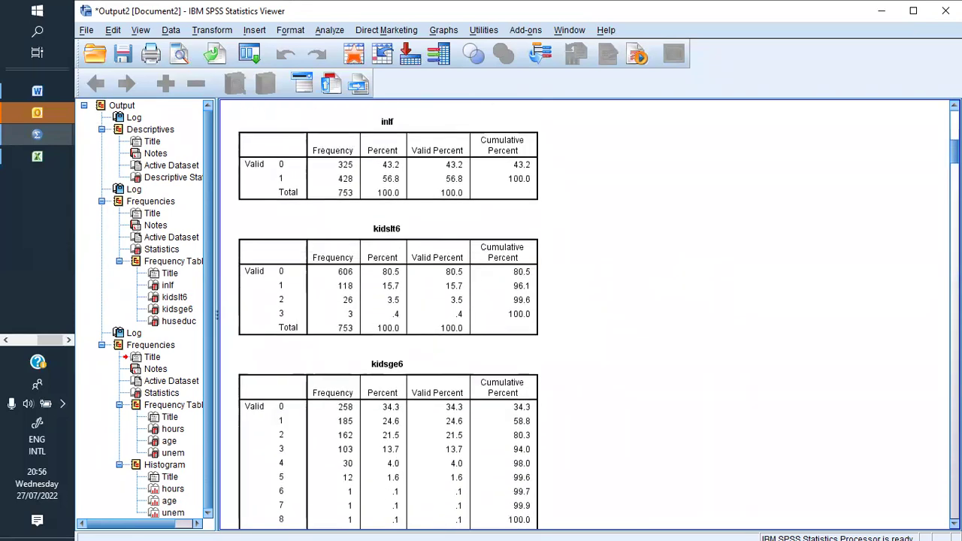
scroll(388, 311, "up", 5)
scroll(387, 311, "down", 13)
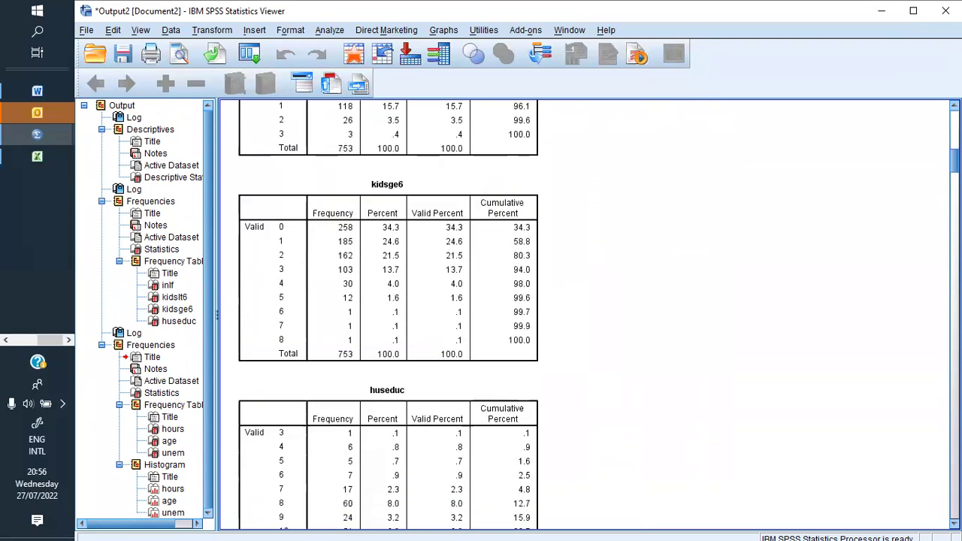
scroll(388, 311, "down", 8)
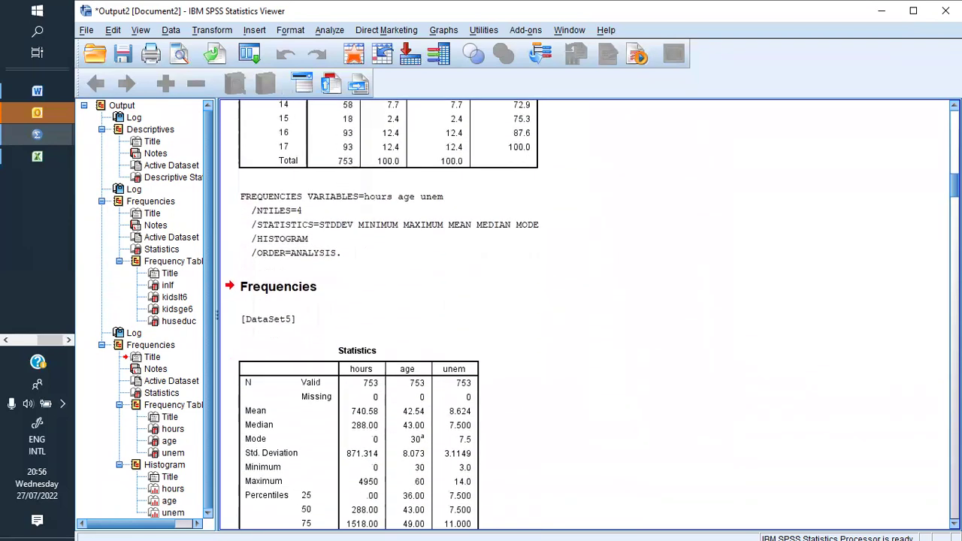
scroll(387, 311, "down", 3)
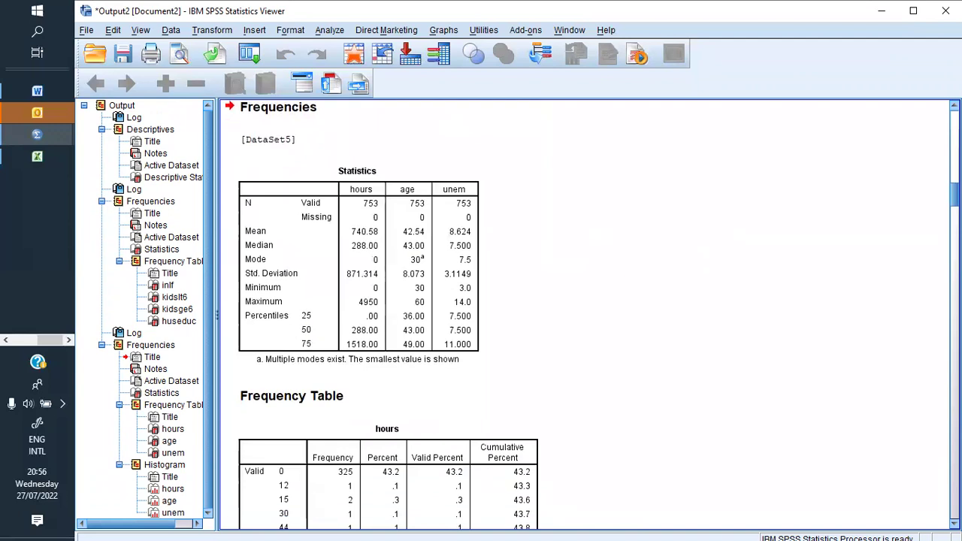
scroll(382, 309, "down", 1)
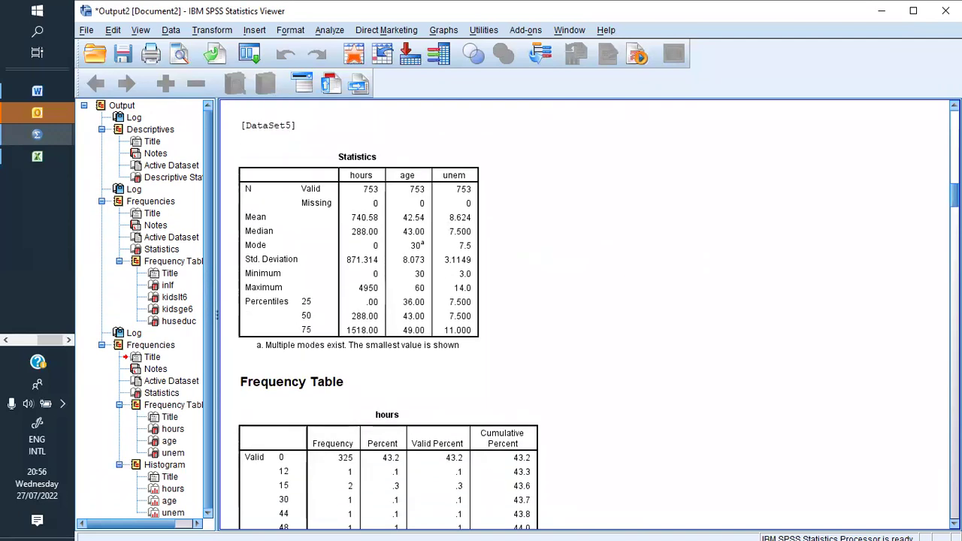
scroll(586, 316, "down", 3)
scroll(388, 311, "up", 1)
- Examine the full frequency table for hours, from its first values through to the start of the age table
scroll(388, 311, "down", 5)
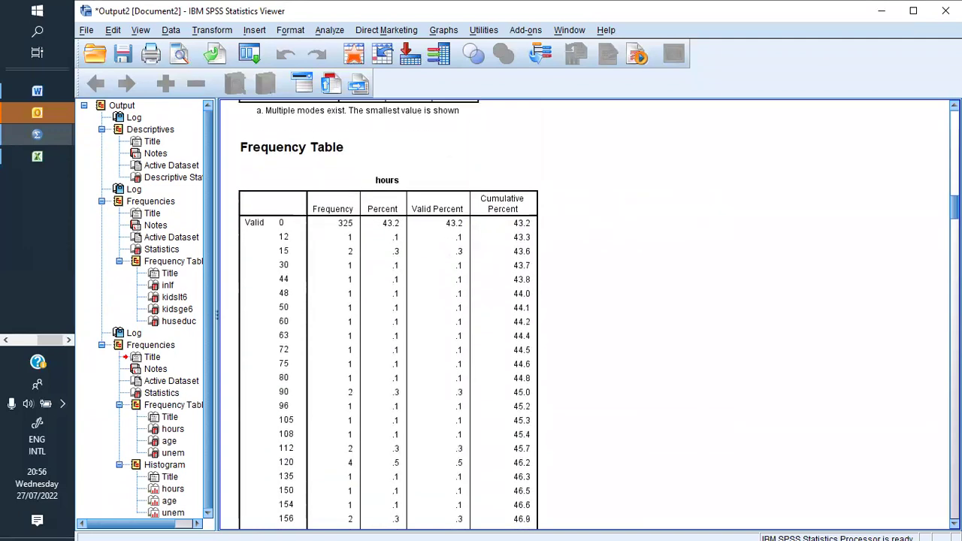
scroll(388, 311, "down", 2)
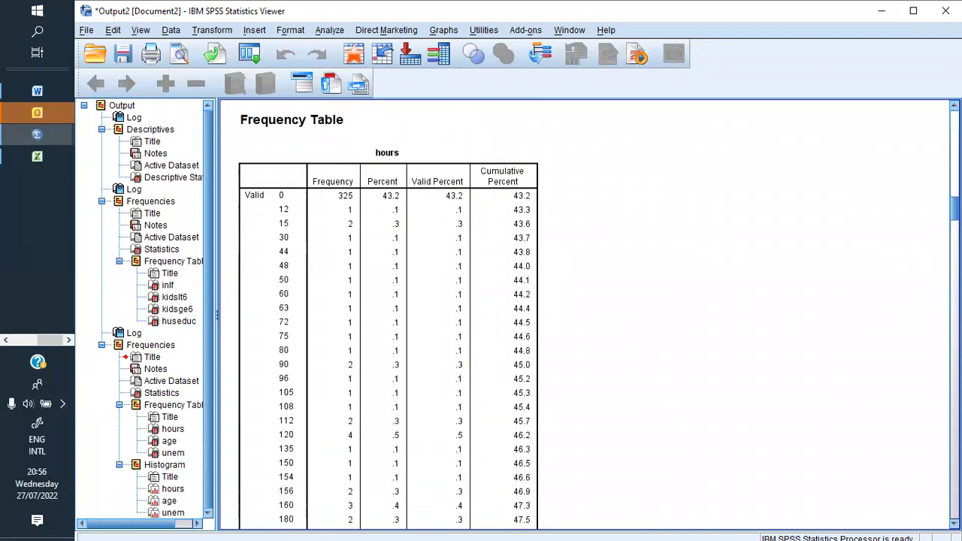
scroll(388, 311, "down", 20)
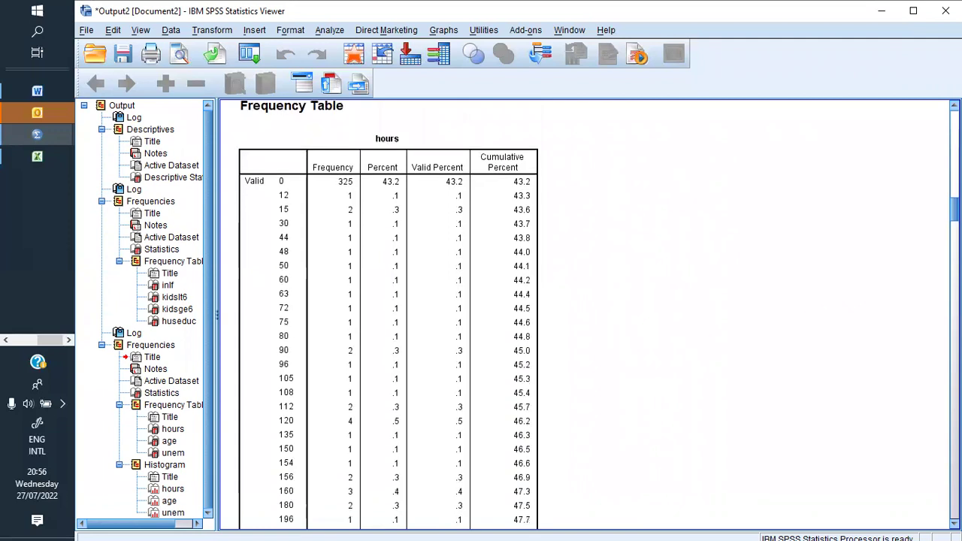
scroll(387, 311, "down", 20)
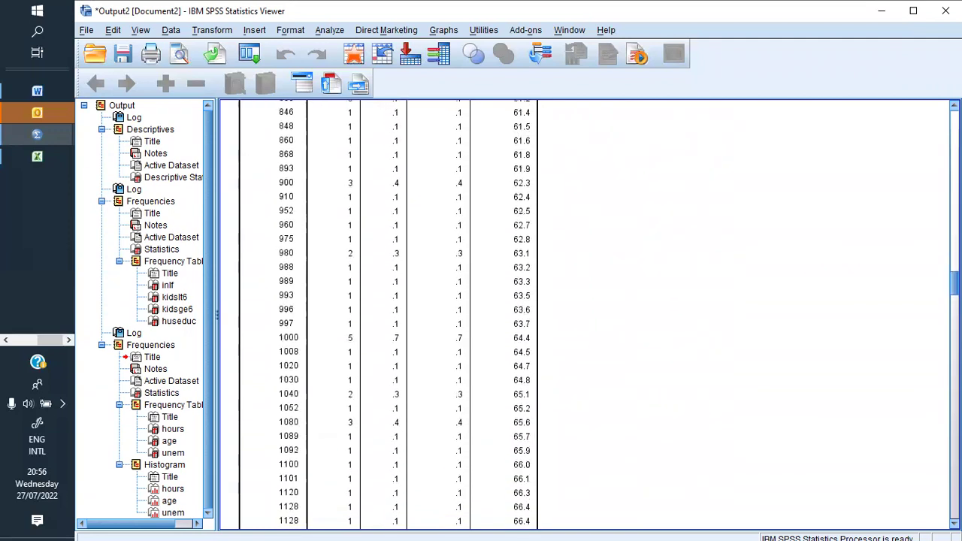
scroll(388, 311, "down", 20)
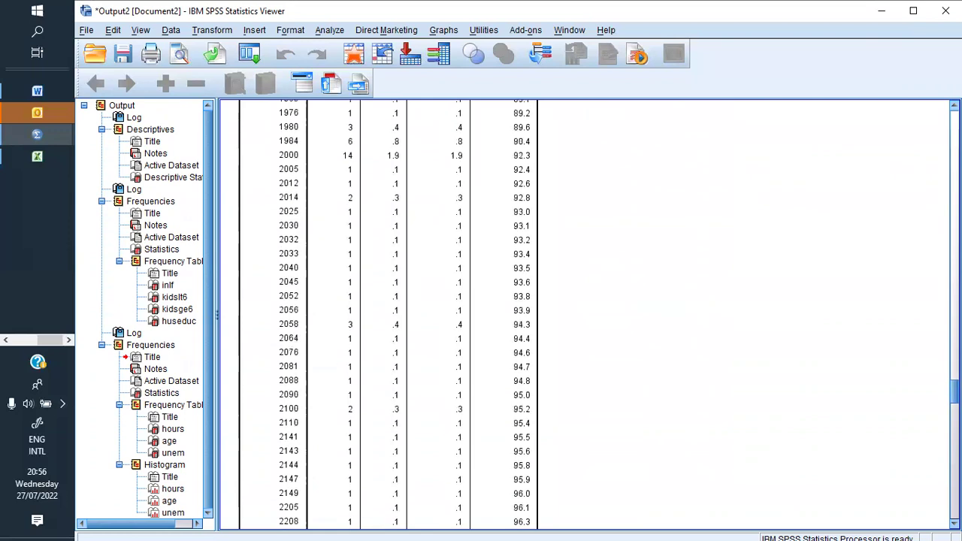
scroll(388, 311, "up", 3)
scroll(526, 312, "up", 15)
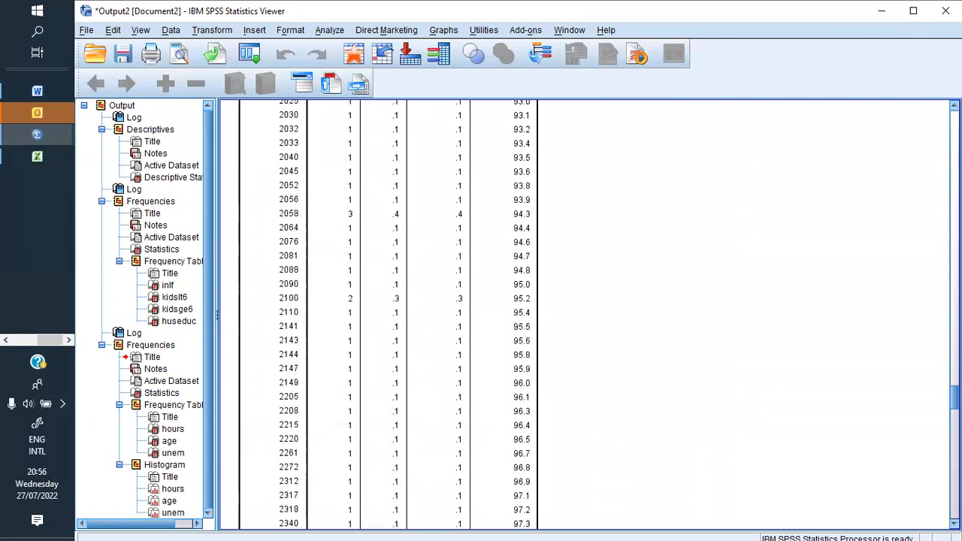
scroll(526, 312, "up", 1)
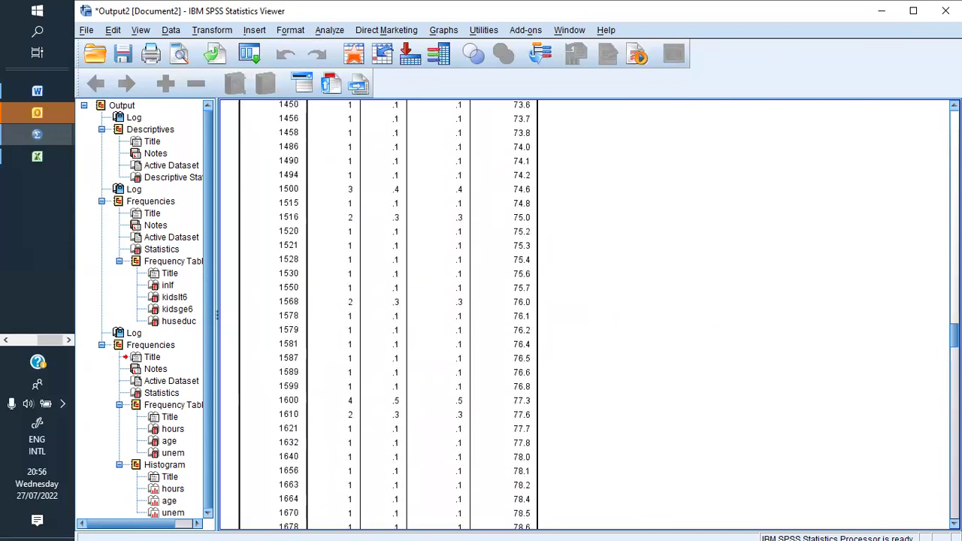
scroll(526, 312, "up", 15)
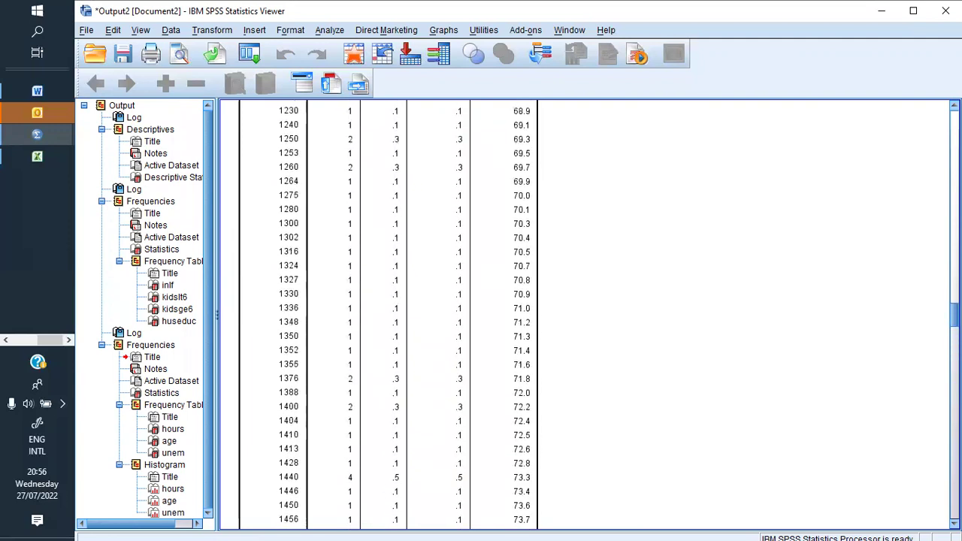
scroll(376, 312, "up", 15)
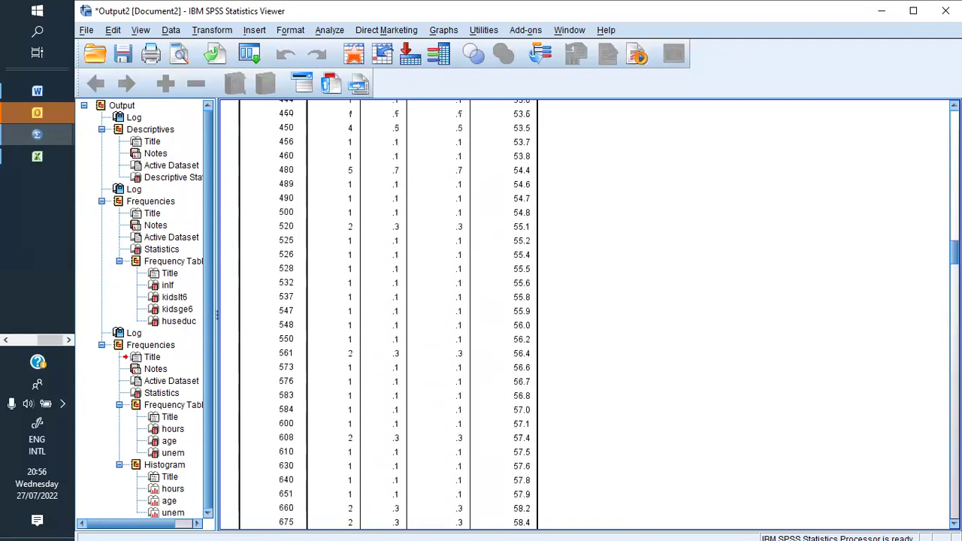
scroll(526, 312, "up", 5)
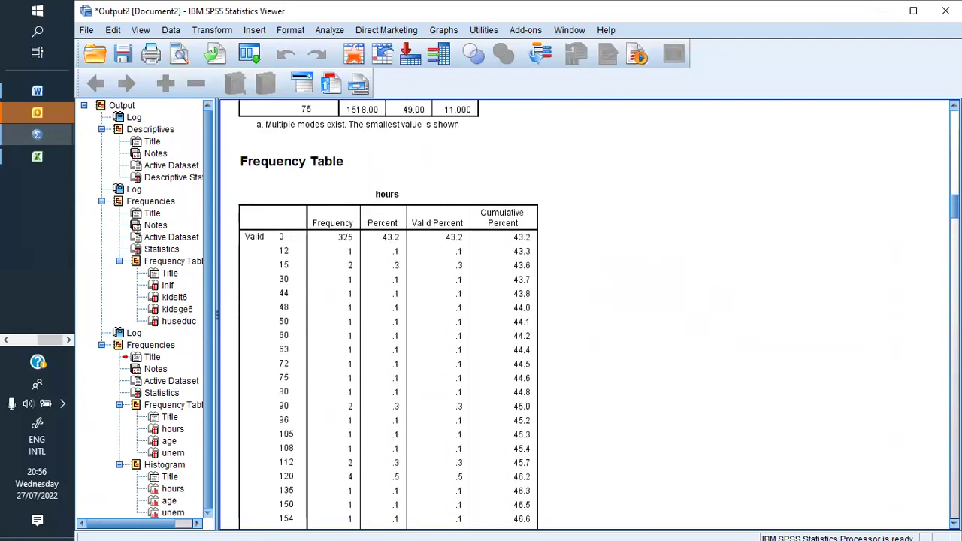
scroll(526, 312, "down", 2)
scroll(386, 312, "down", 5)
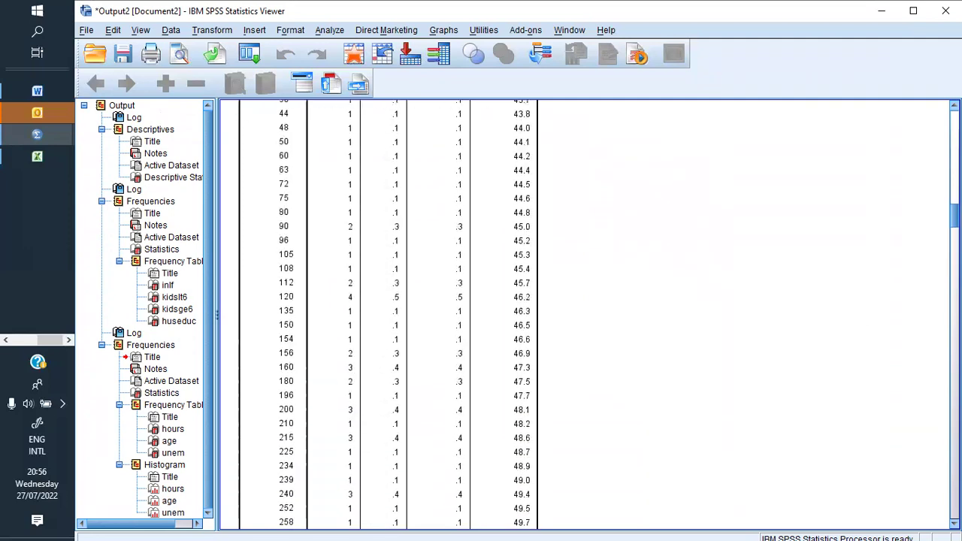
scroll(376, 312, "down", 20)
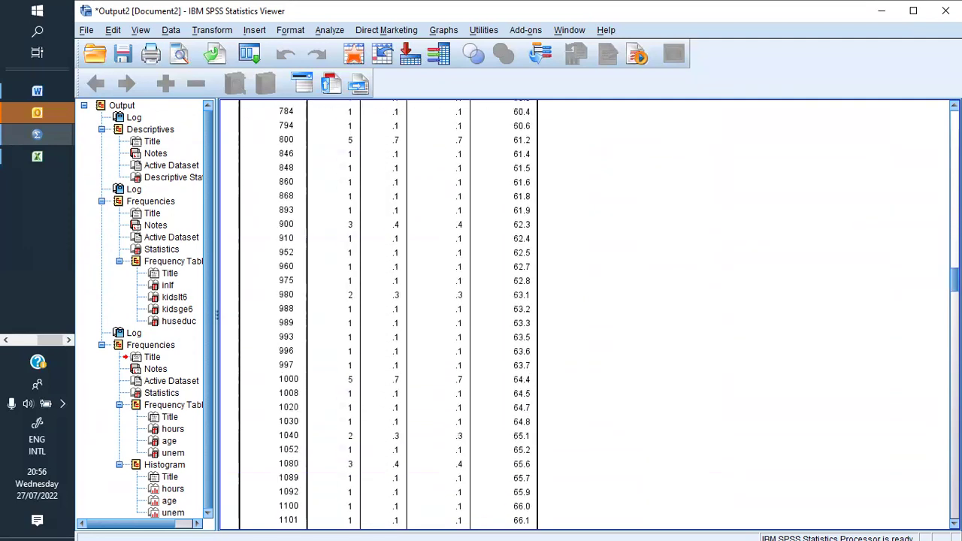
scroll(388, 315, "down", 20)
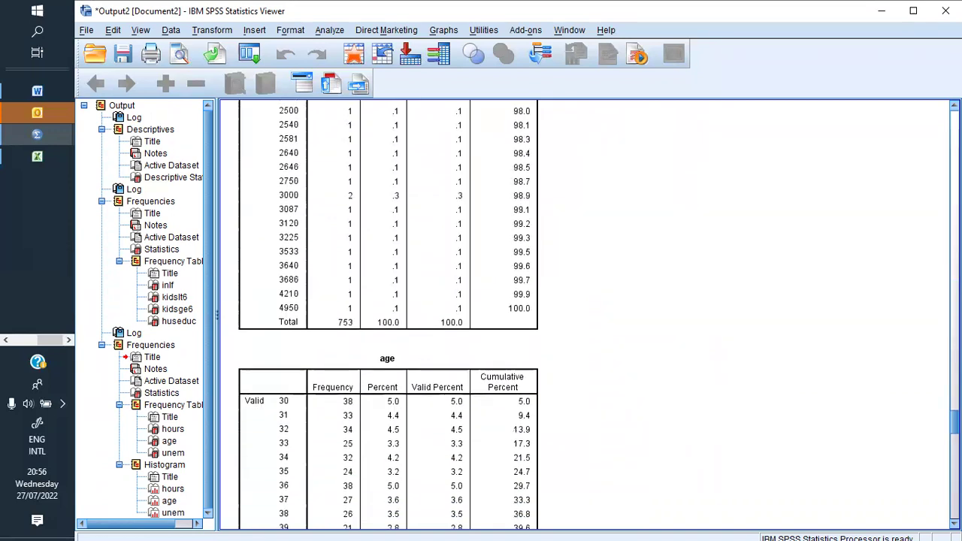
- Inspect the histograms of hours, age and unem at the end of the output
scroll(391, 311, "down", 15)
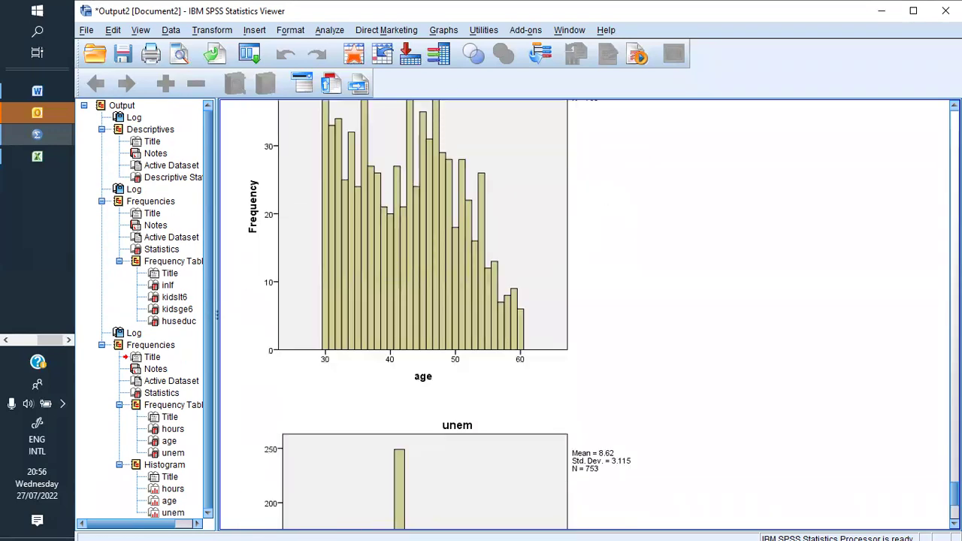
scroll(391, 312, "up", 10)
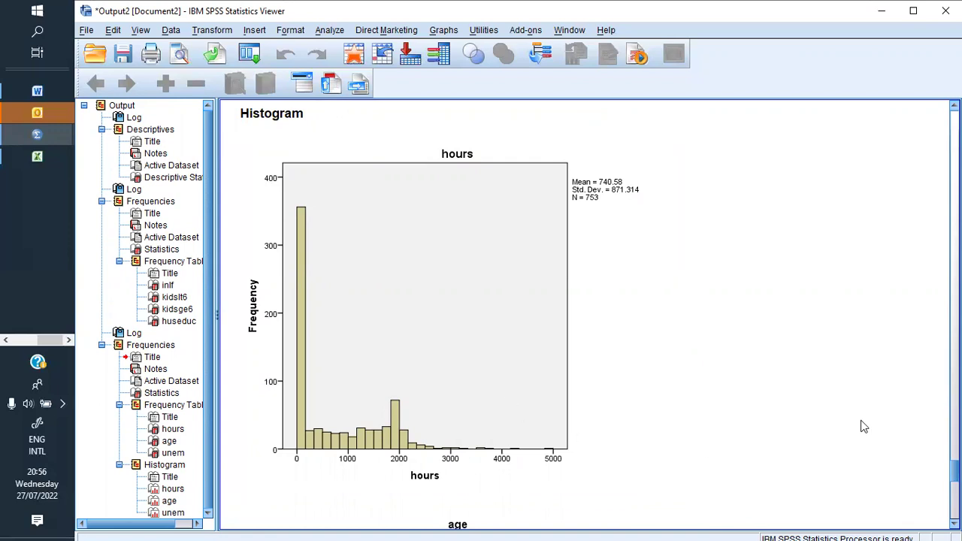
scroll(586, 316, "down", 10)
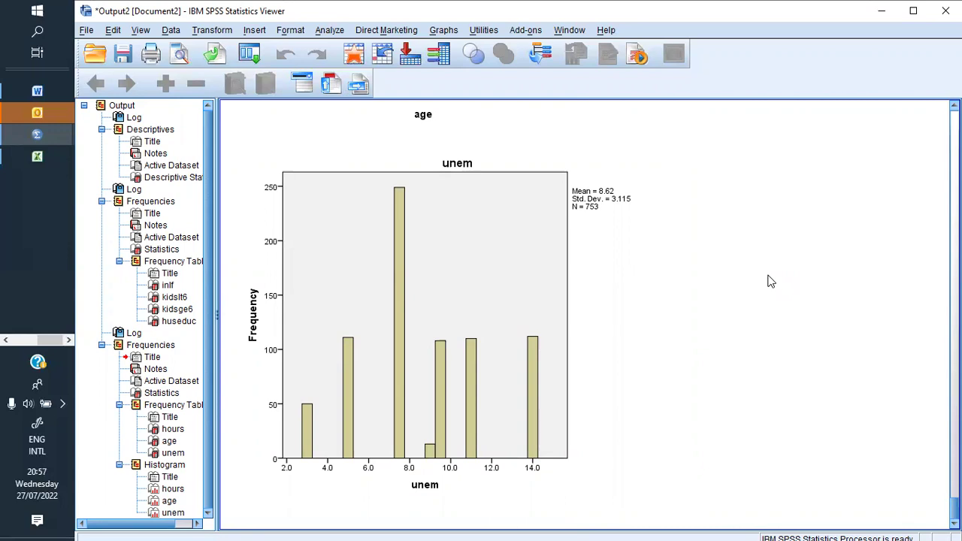
left_click(493, 126)
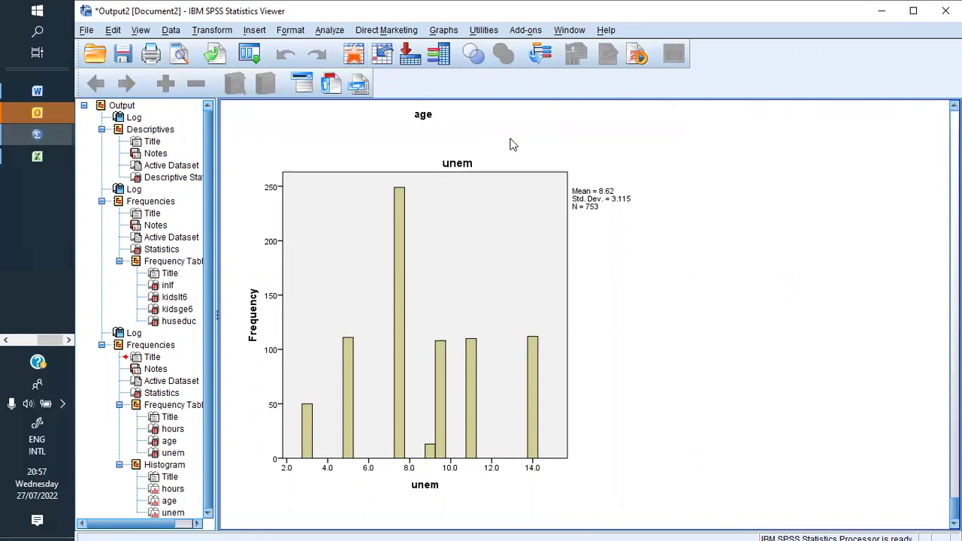
left_click(324, 33)
mouse_move(378, 68)
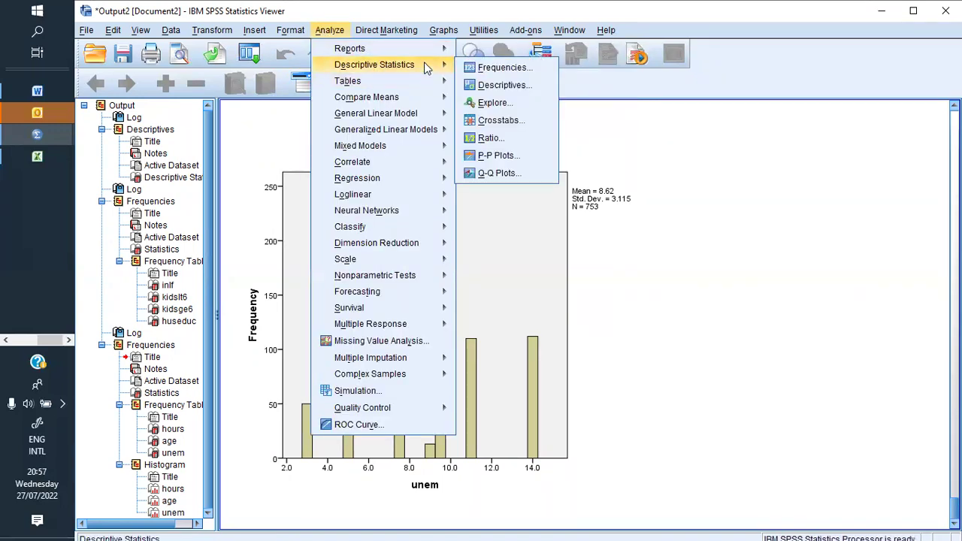
left_click(505, 69)
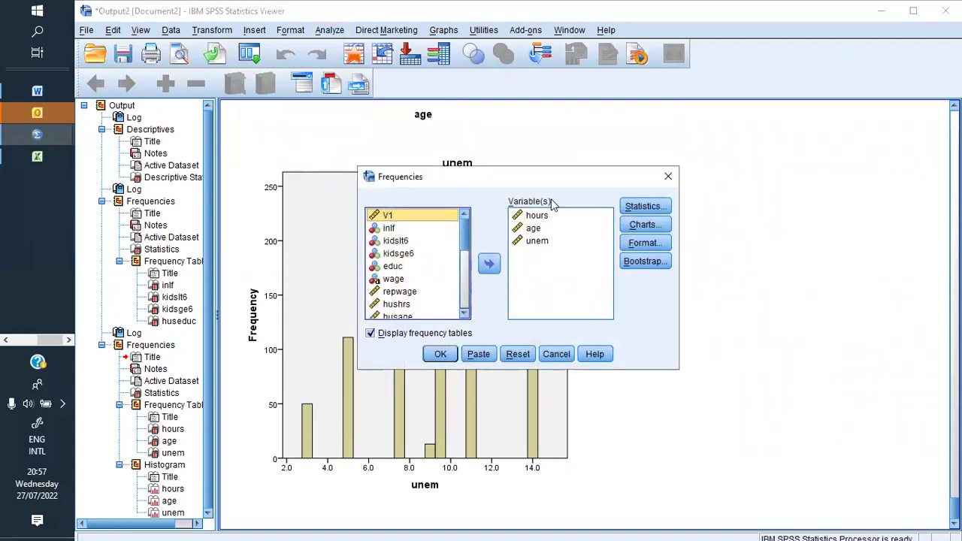
left_click(372, 335)
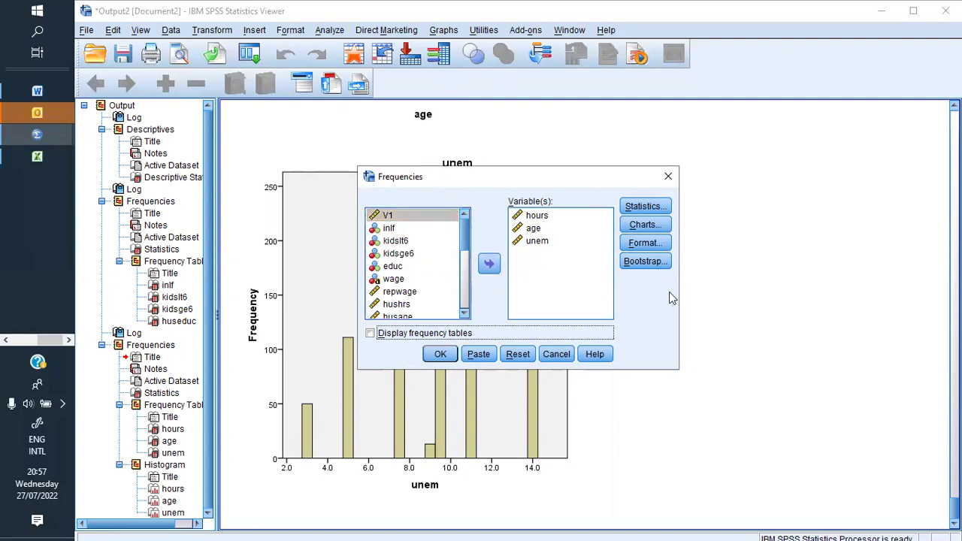
left_click(668, 178)
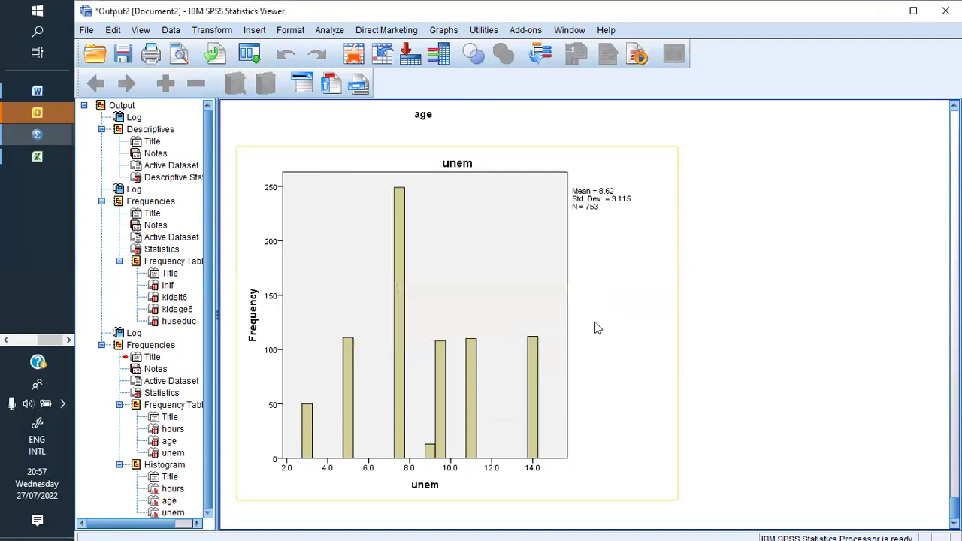